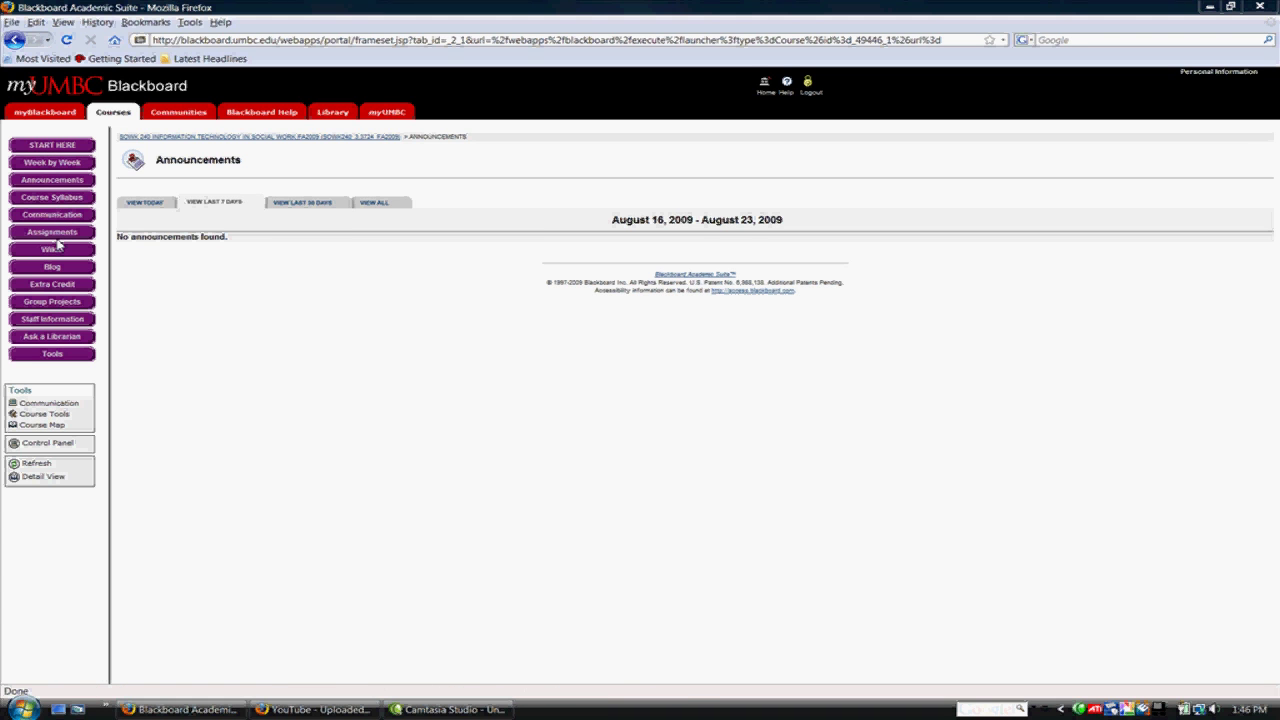
left_click(52, 145)
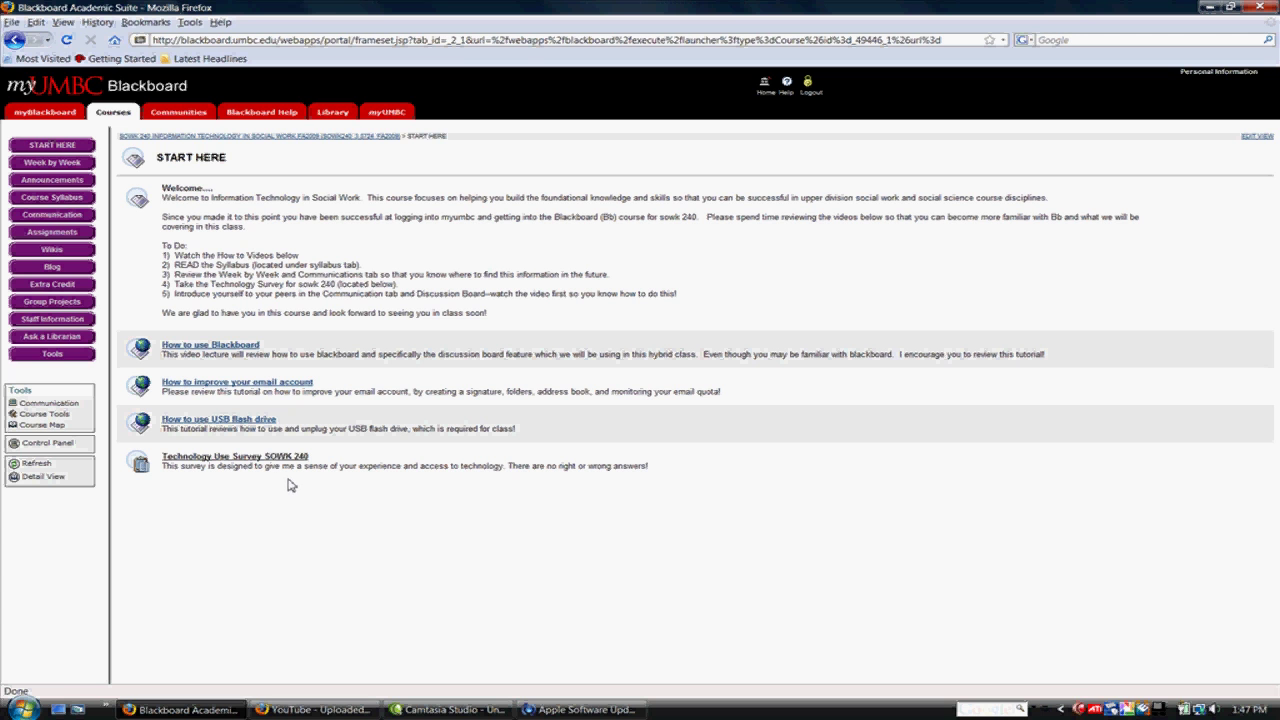
Browse the Week by Week folders, view the Week 1 Readings, and return to the weekly list
left_click(65, 164)
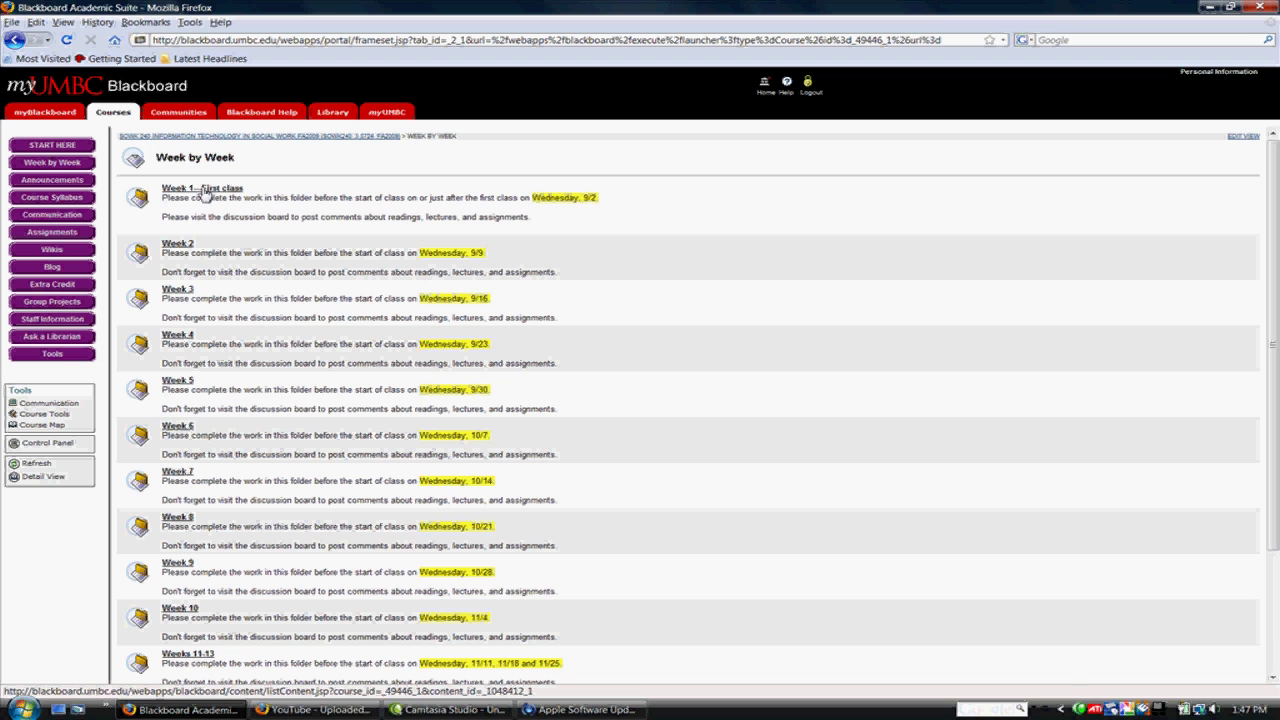
left_click(204, 193)
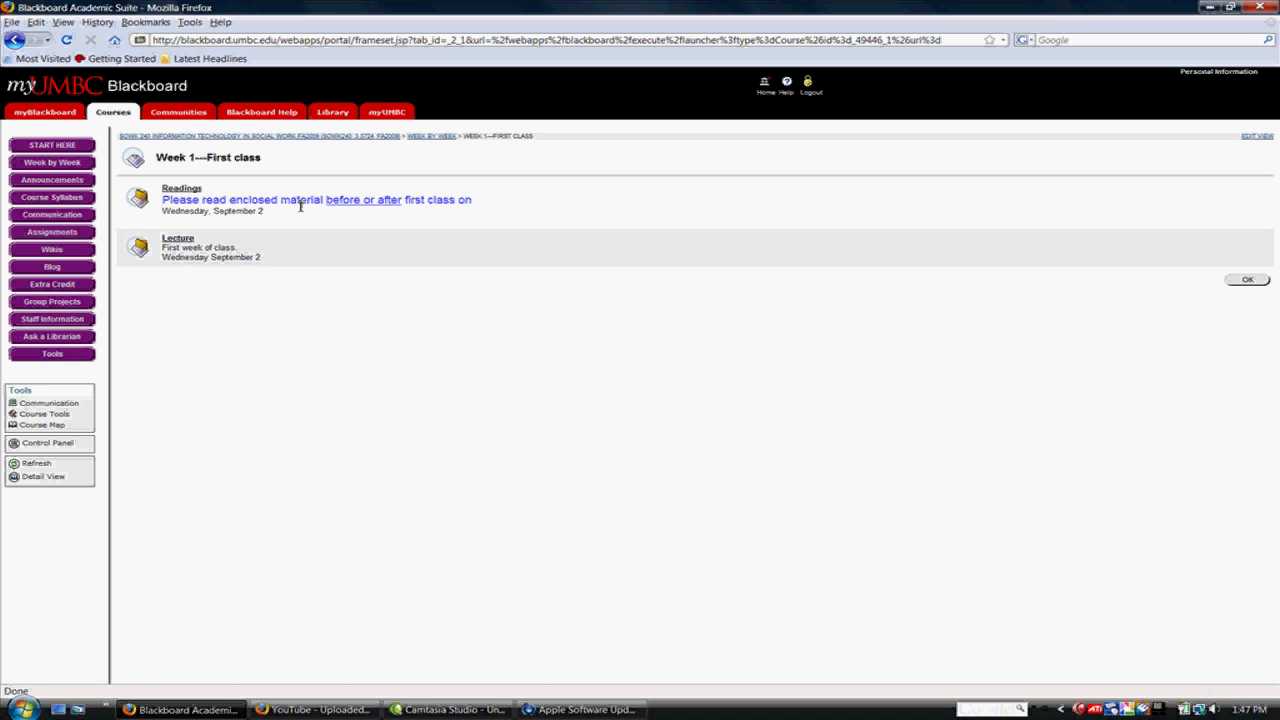
left_click(181, 189)
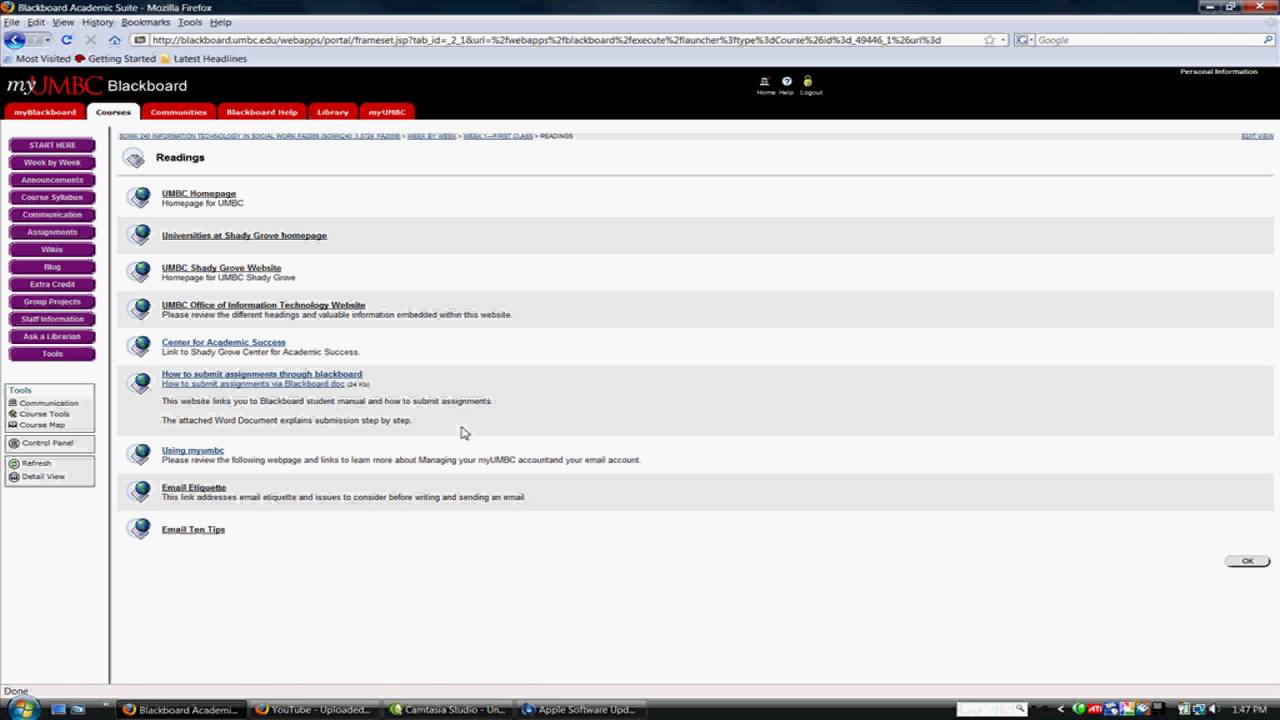
left_click(430, 137)
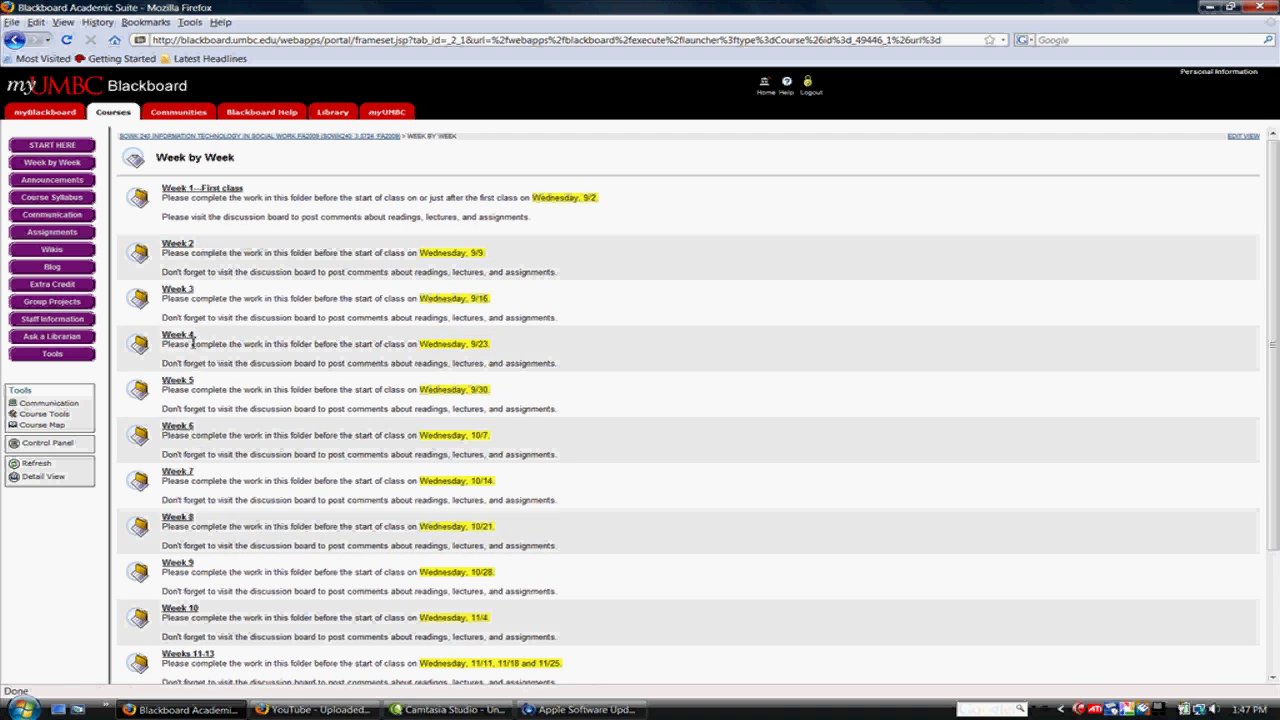
Review the Week 2 Assignments, then go back to the Week by Week list
left_click(178, 244)
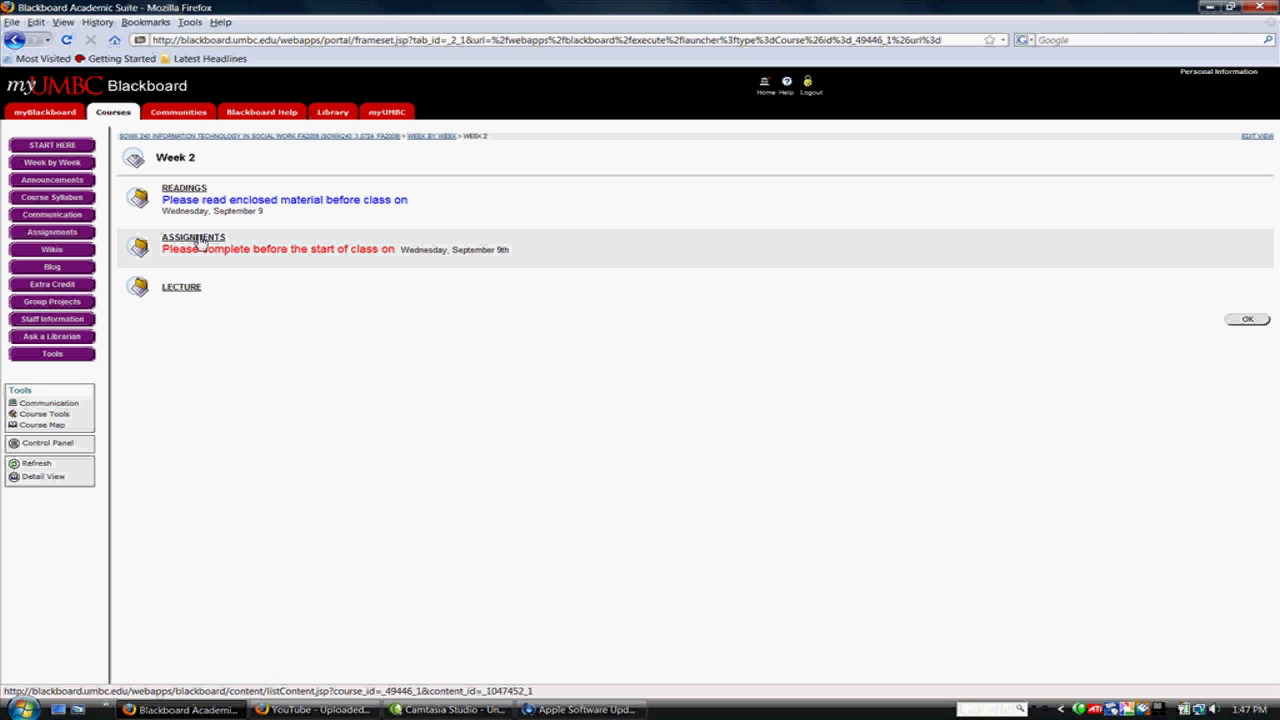
left_click(200, 240)
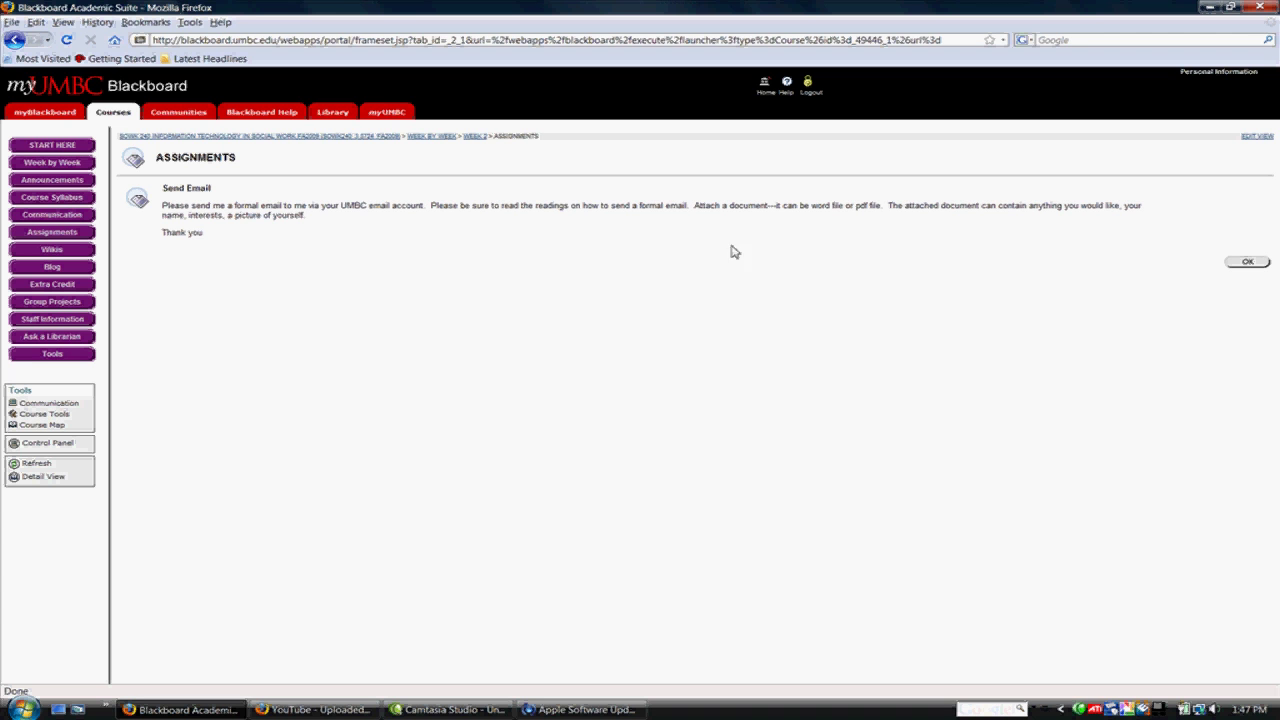
left_click(449, 137)
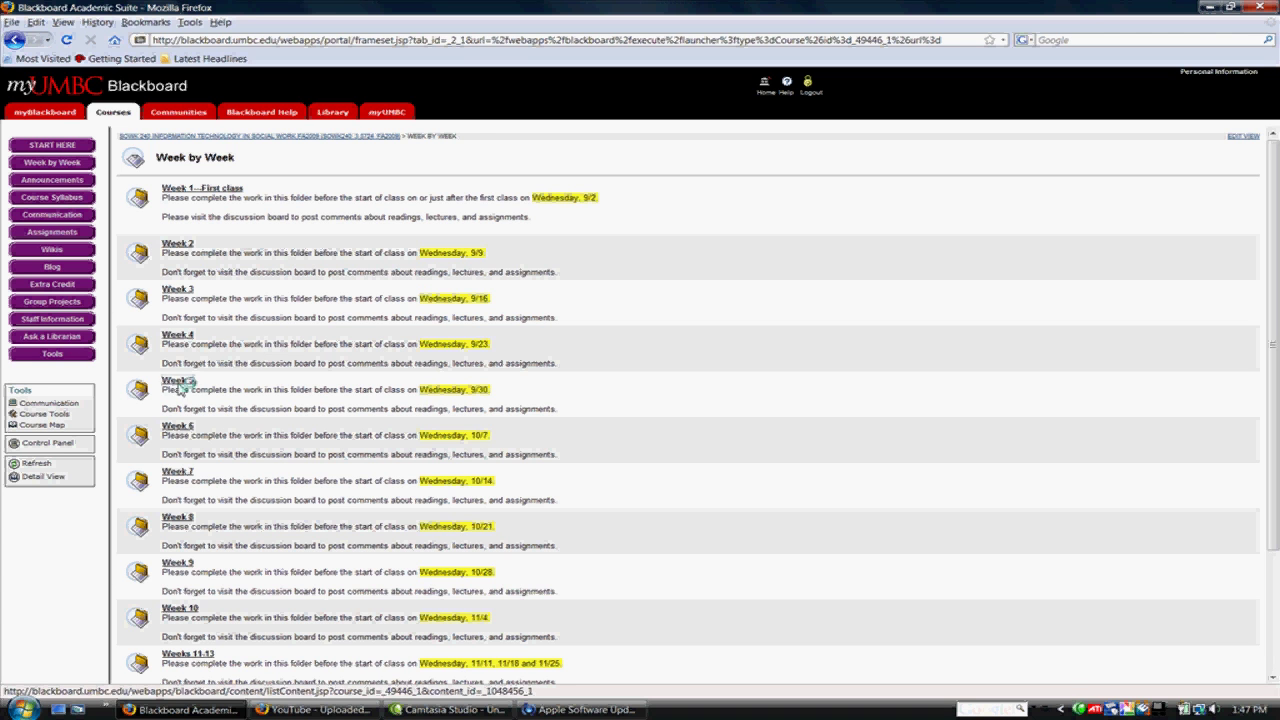
Open the Resume and letter upload page from Week 7's Assignments folder
left_click(177, 382)
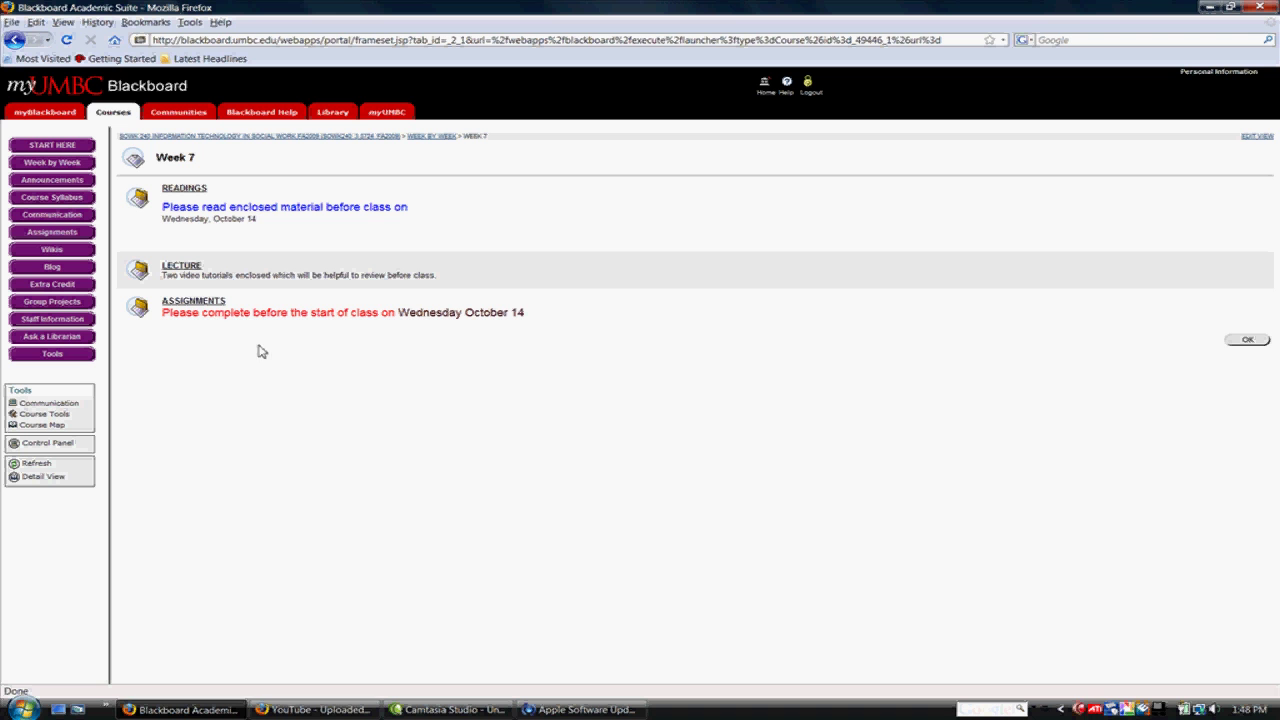
left_click(199, 303)
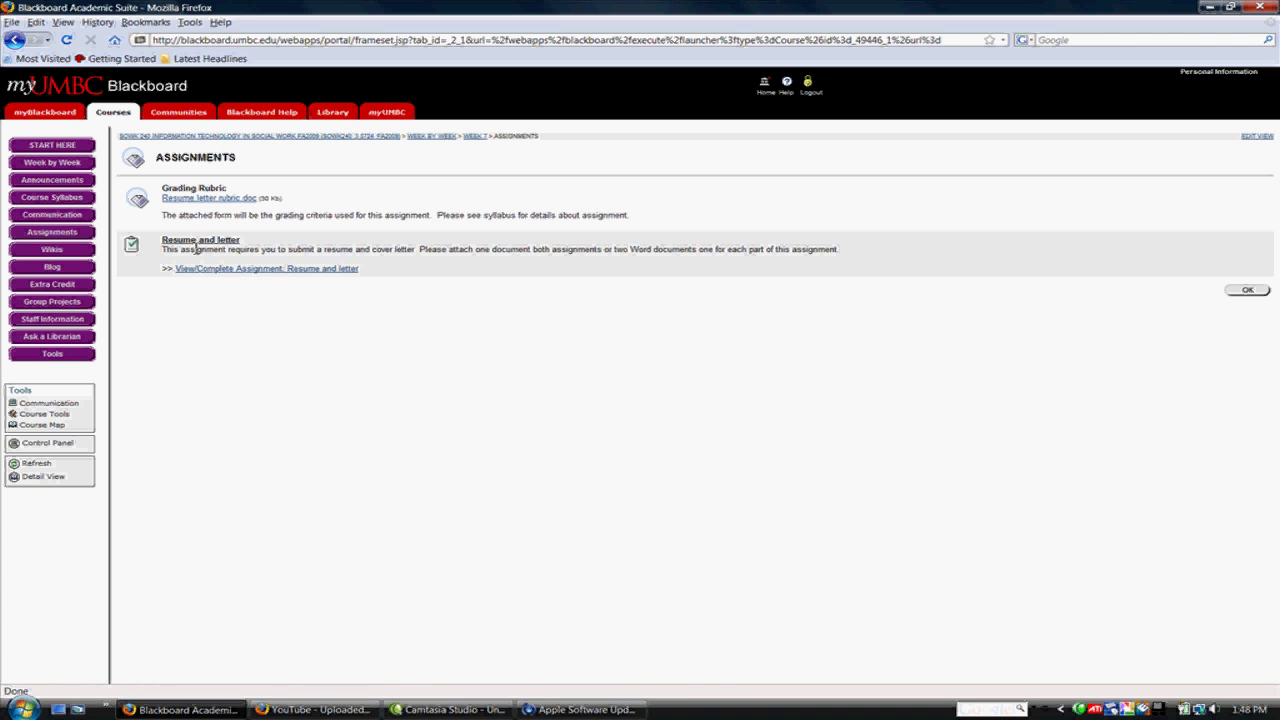
left_click(251, 270)
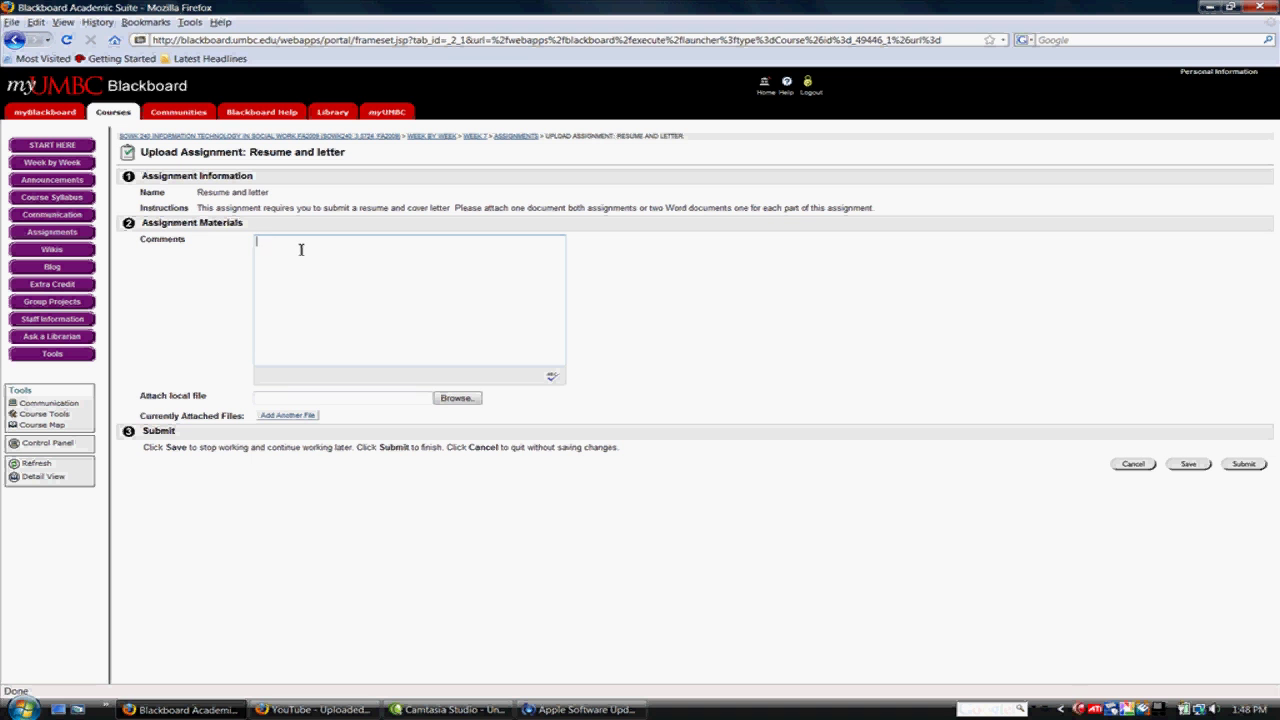
Enter the student's name as the comment and attach Sample resume.doc from the 09 fall folder
type("Katie Morris")
left_click(270, 399)
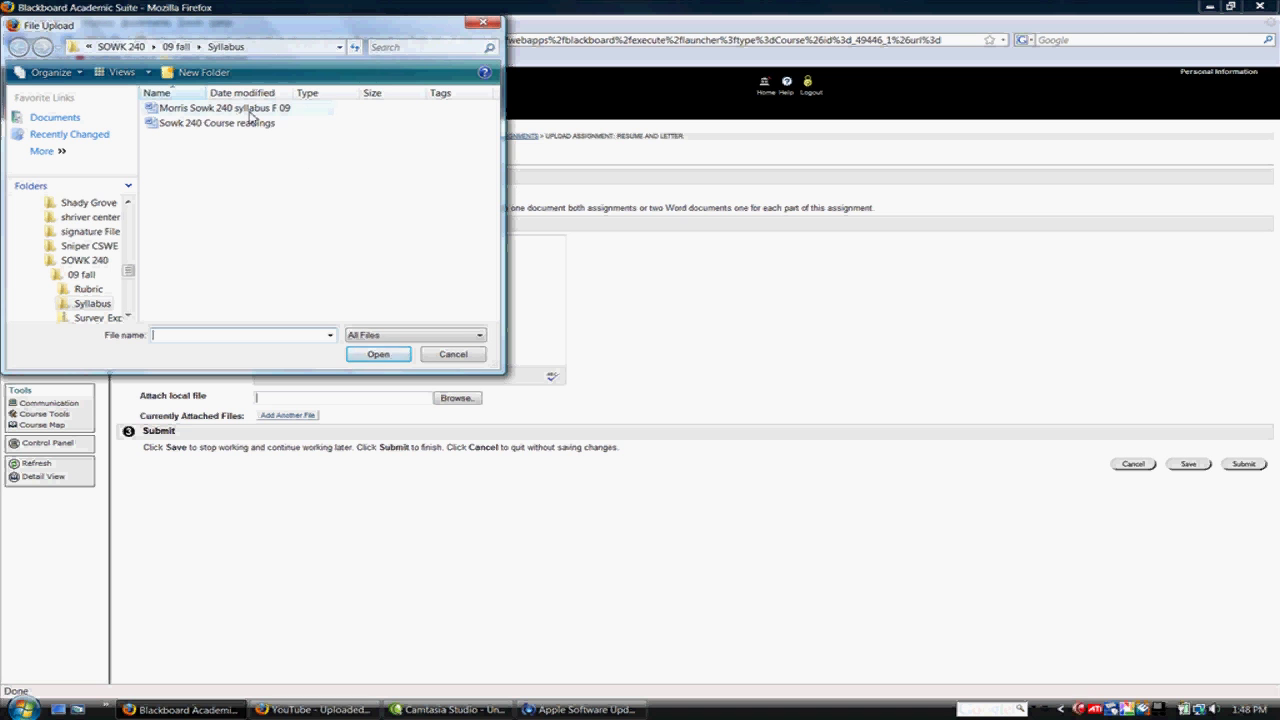
left_click(199, 47)
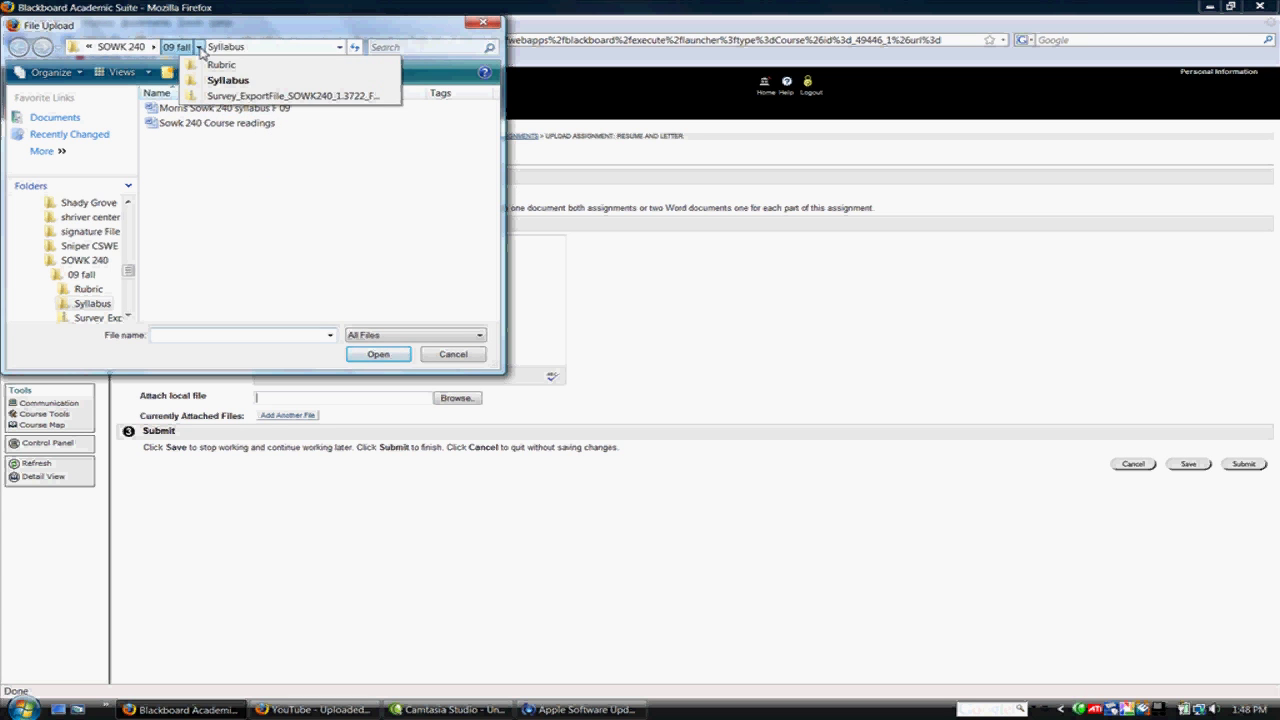
left_click(153, 47)
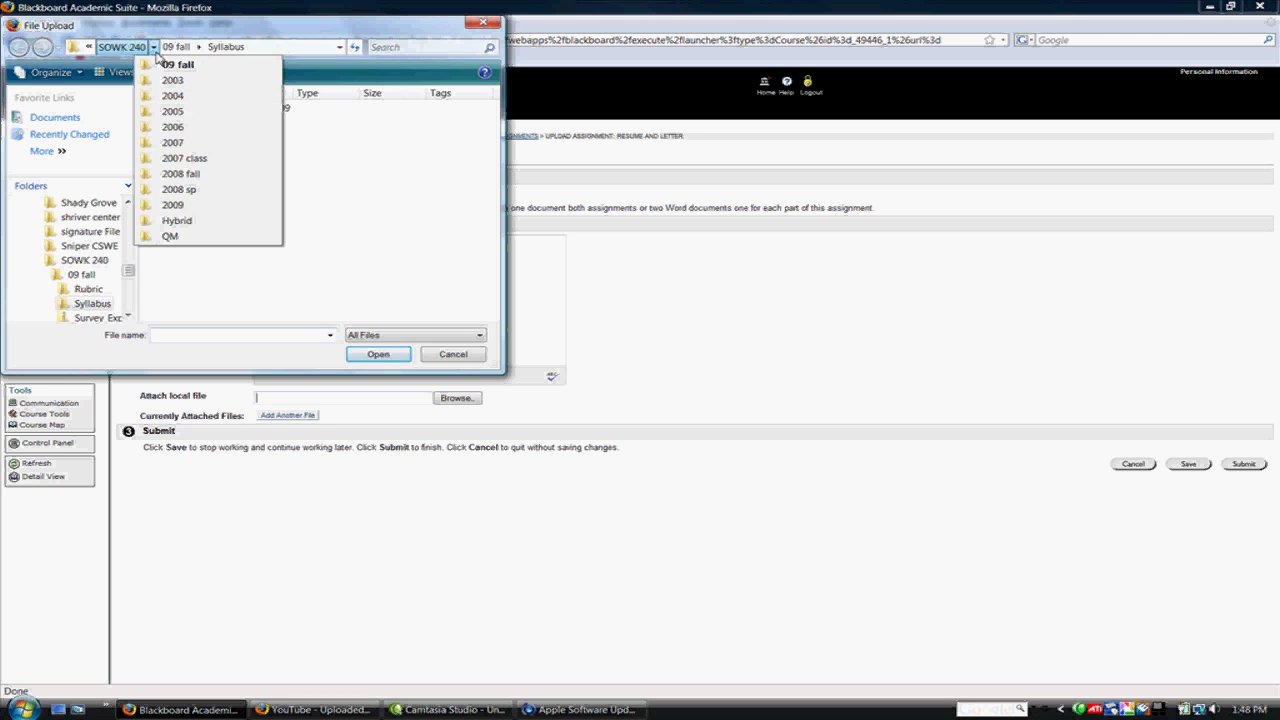
left_click(176, 64)
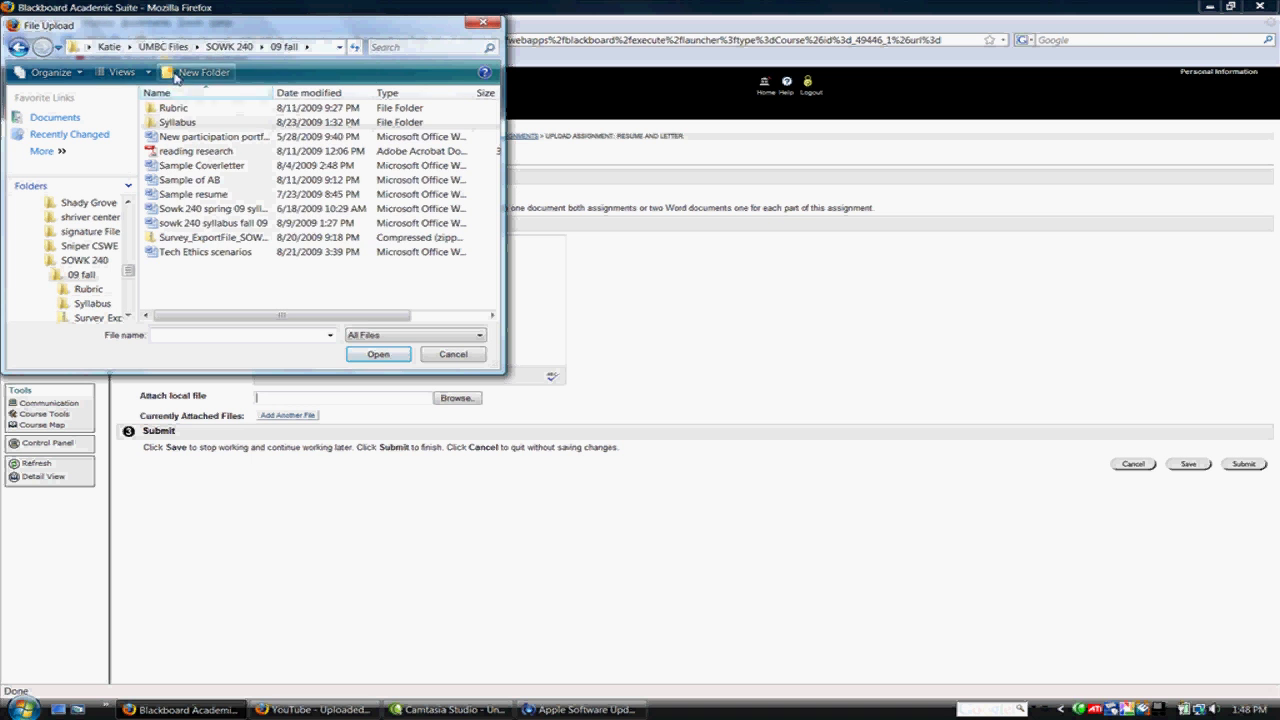
left_click(183, 196)
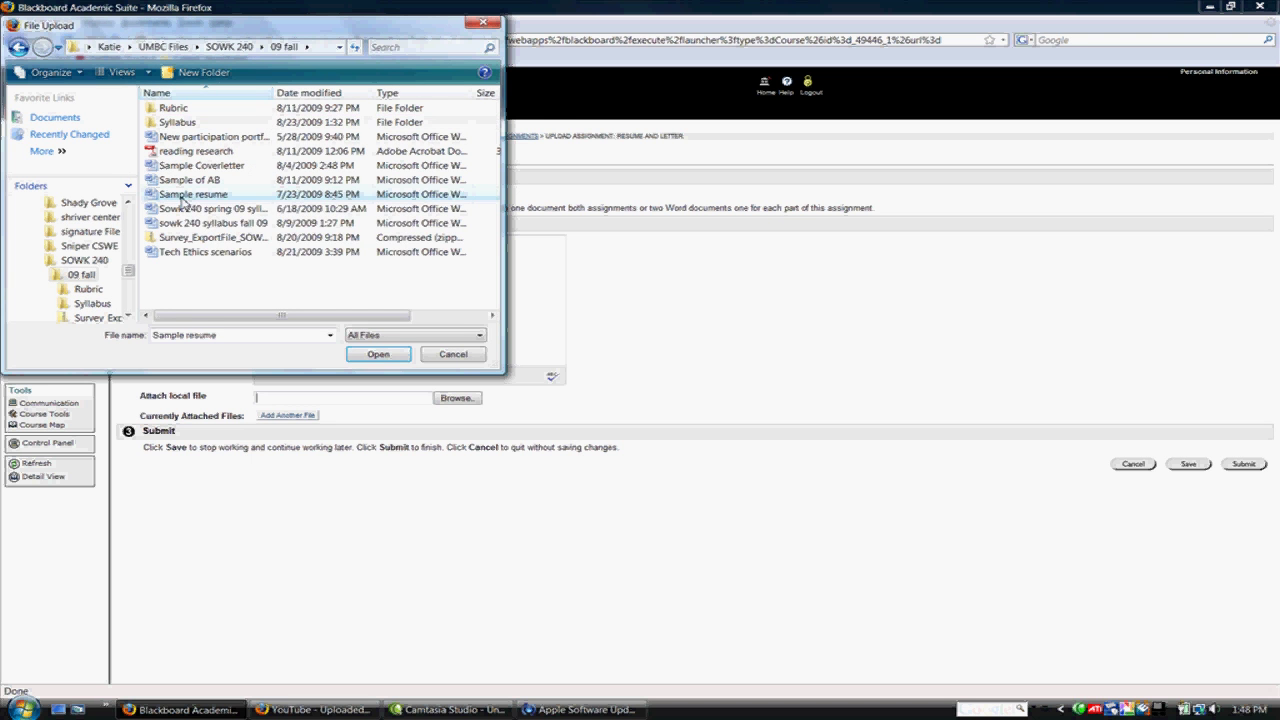
left_click(378, 355)
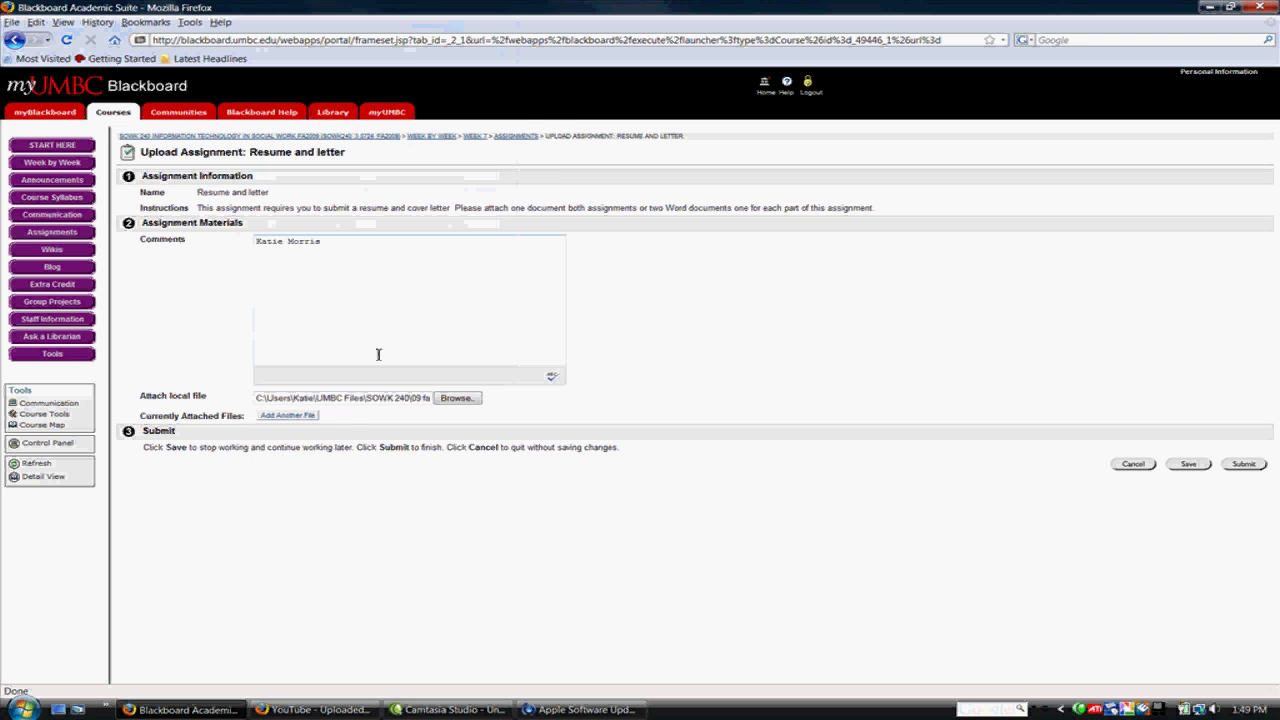
left_click(288, 416)
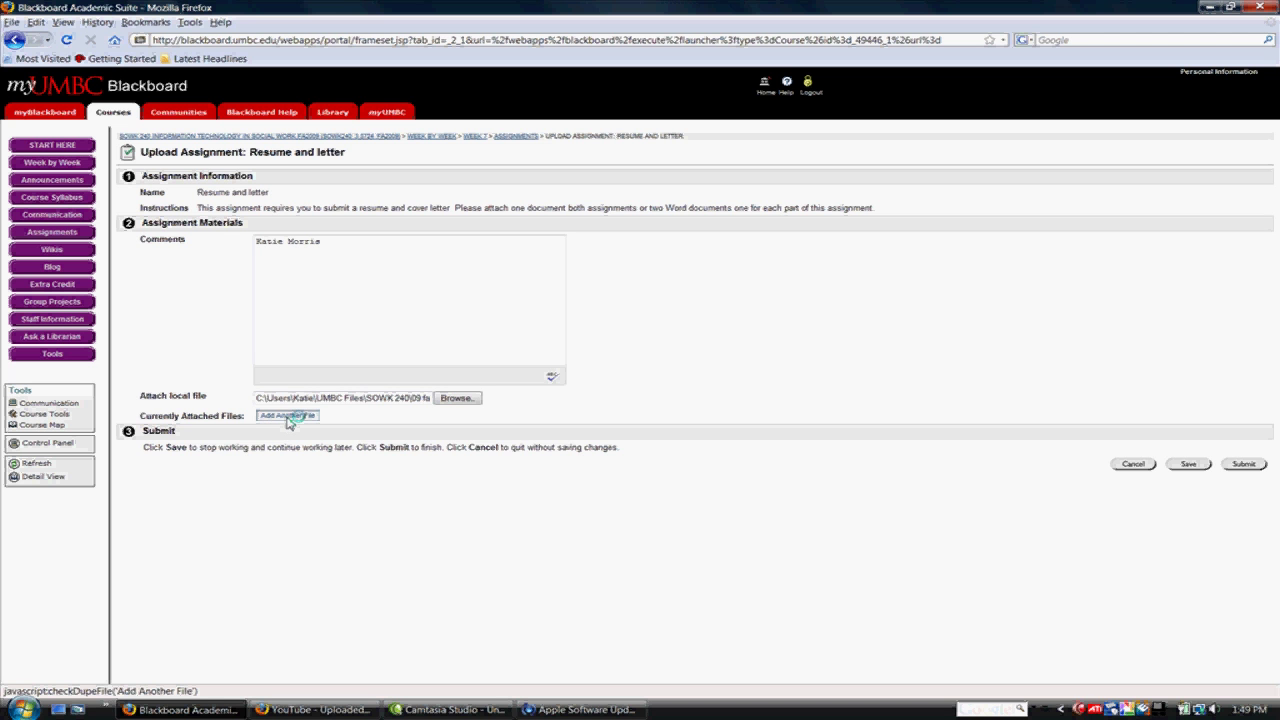
Attach Sample Coverletter.doc as a second file
left_click(458, 399)
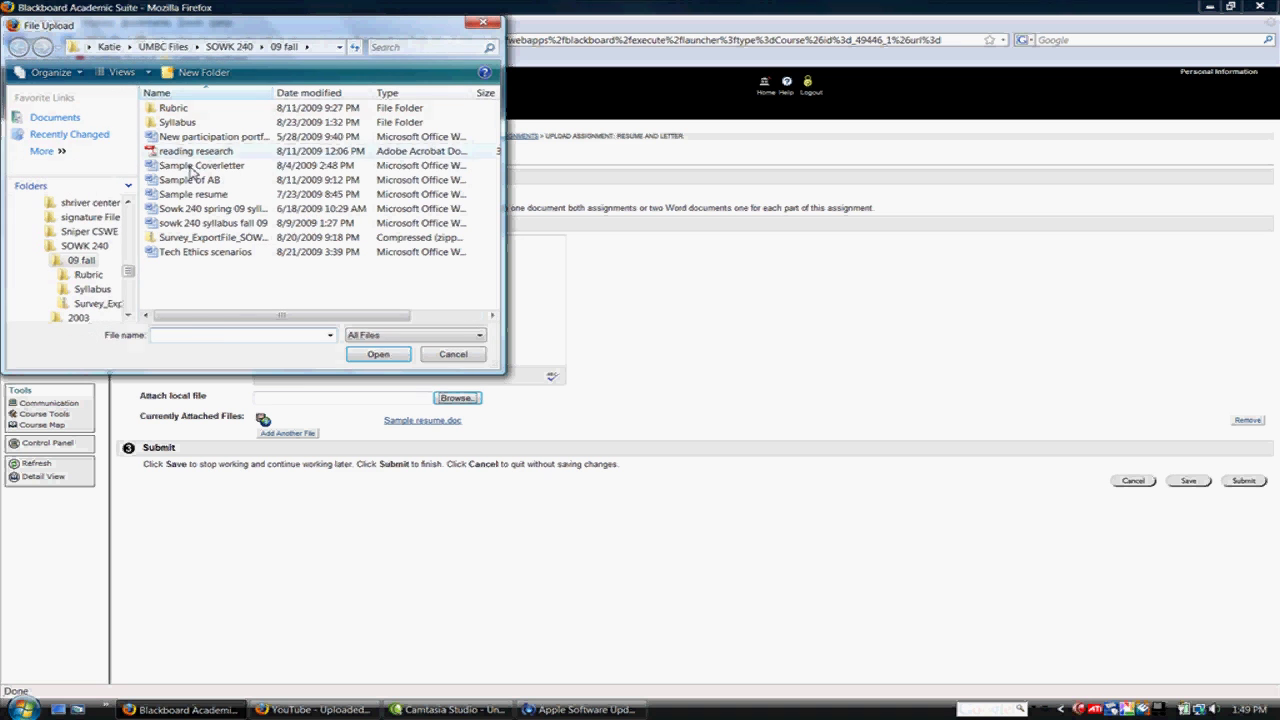
left_click(192, 166)
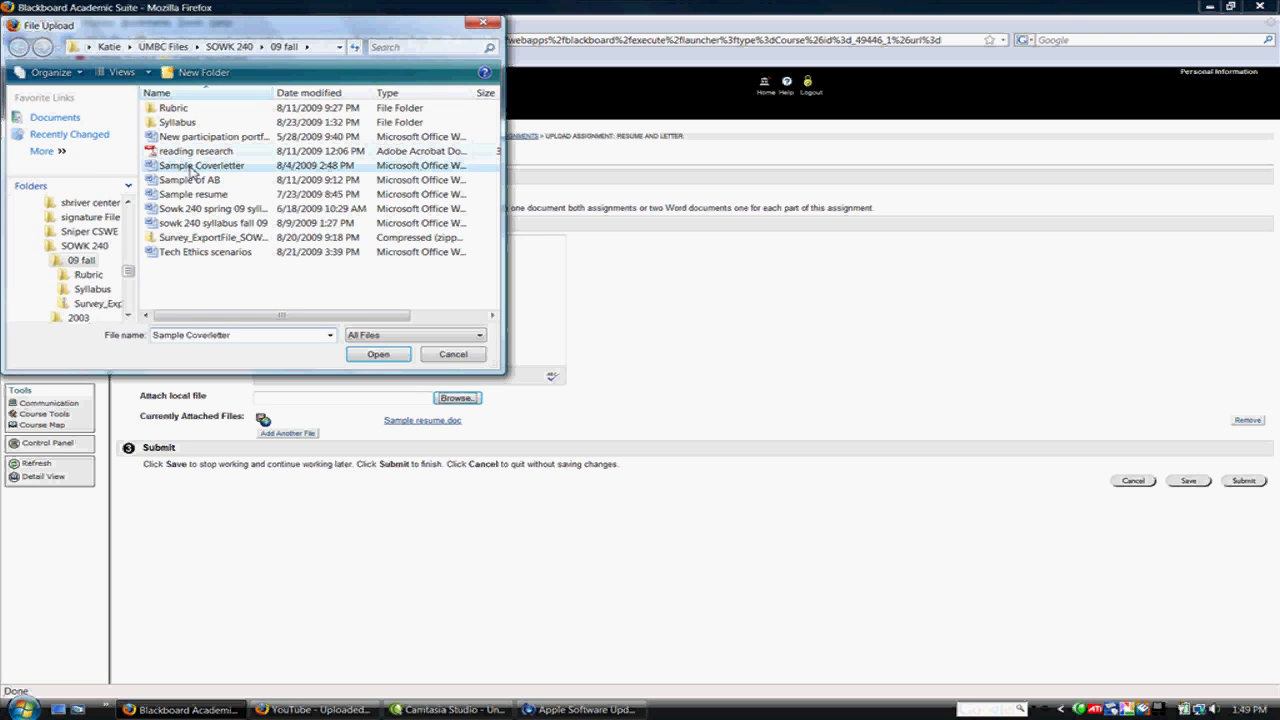
left_click(381, 355)
left_click(287, 433)
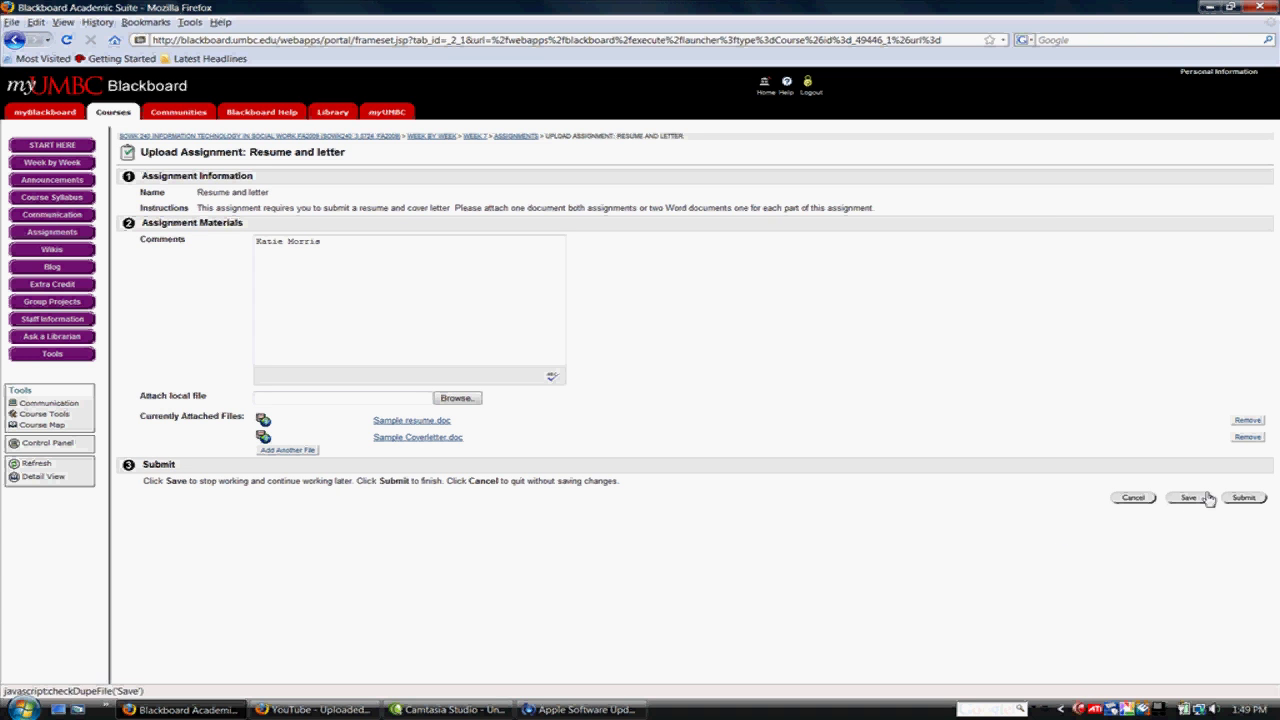
Submit the Resume and letter assignment and return to the course's START HERE page
left_click(1244, 497)
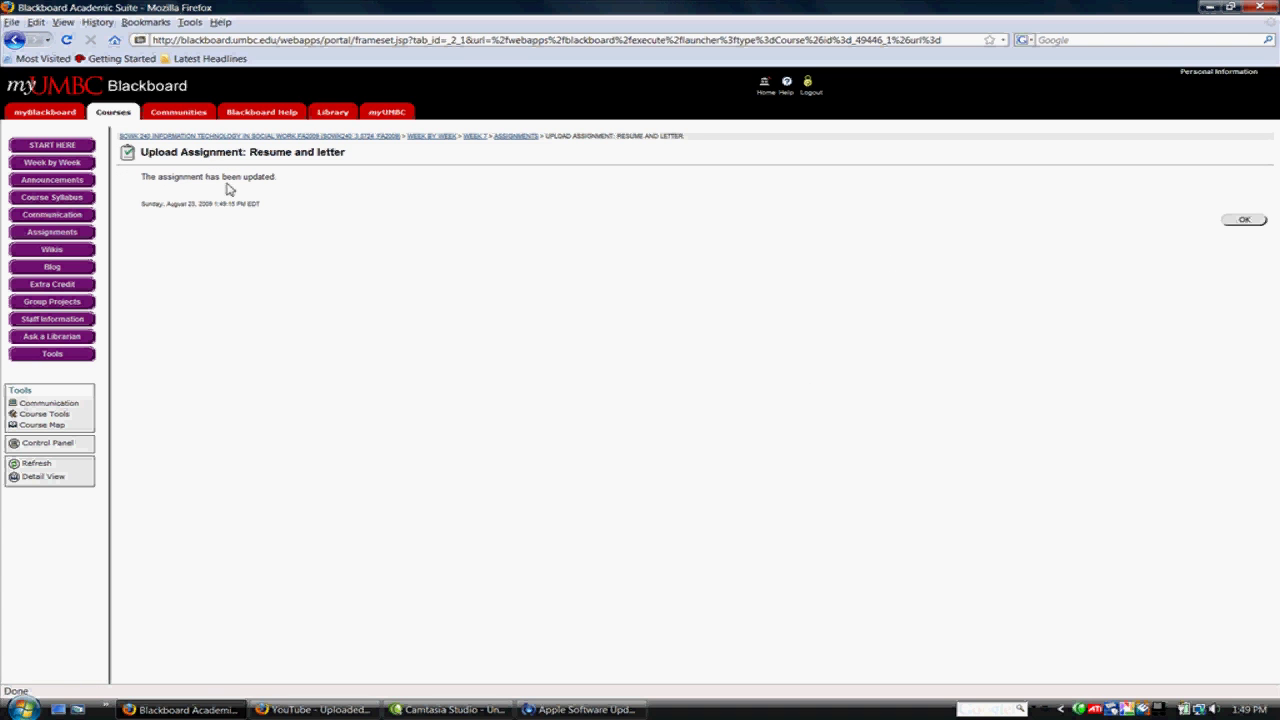
left_click(1246, 221)
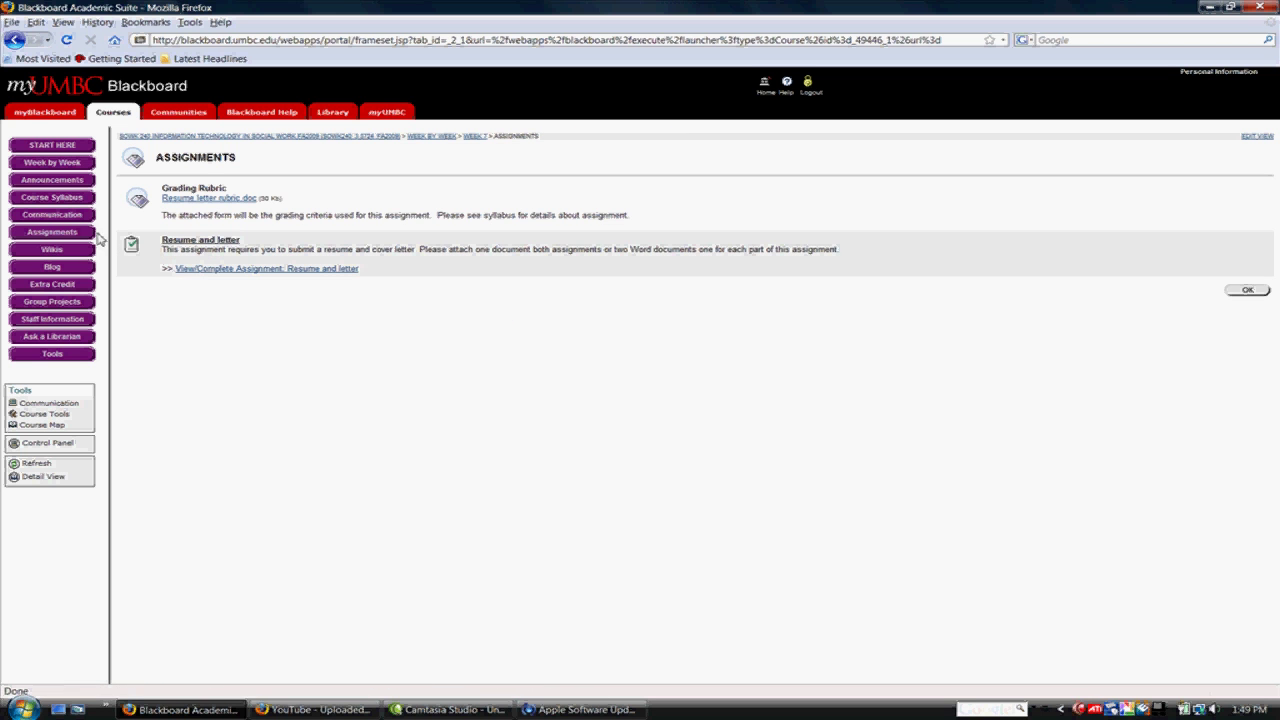
left_click(430, 137)
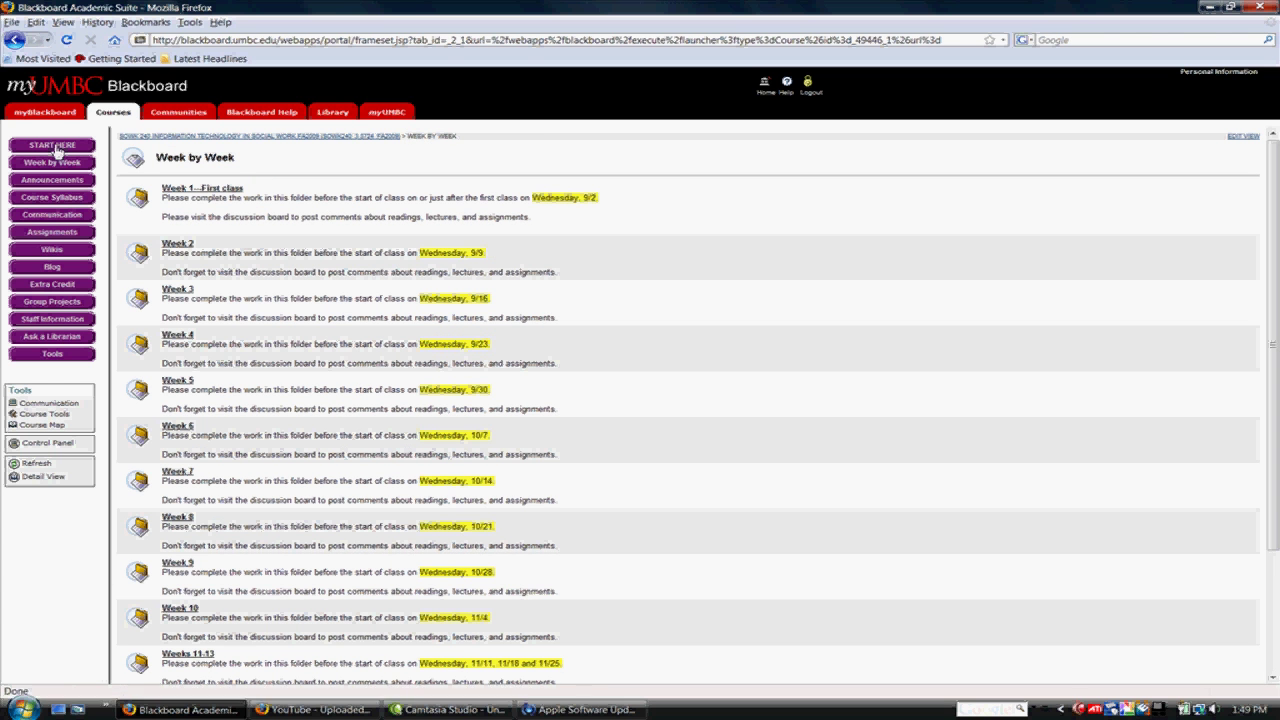
left_click(52, 145)
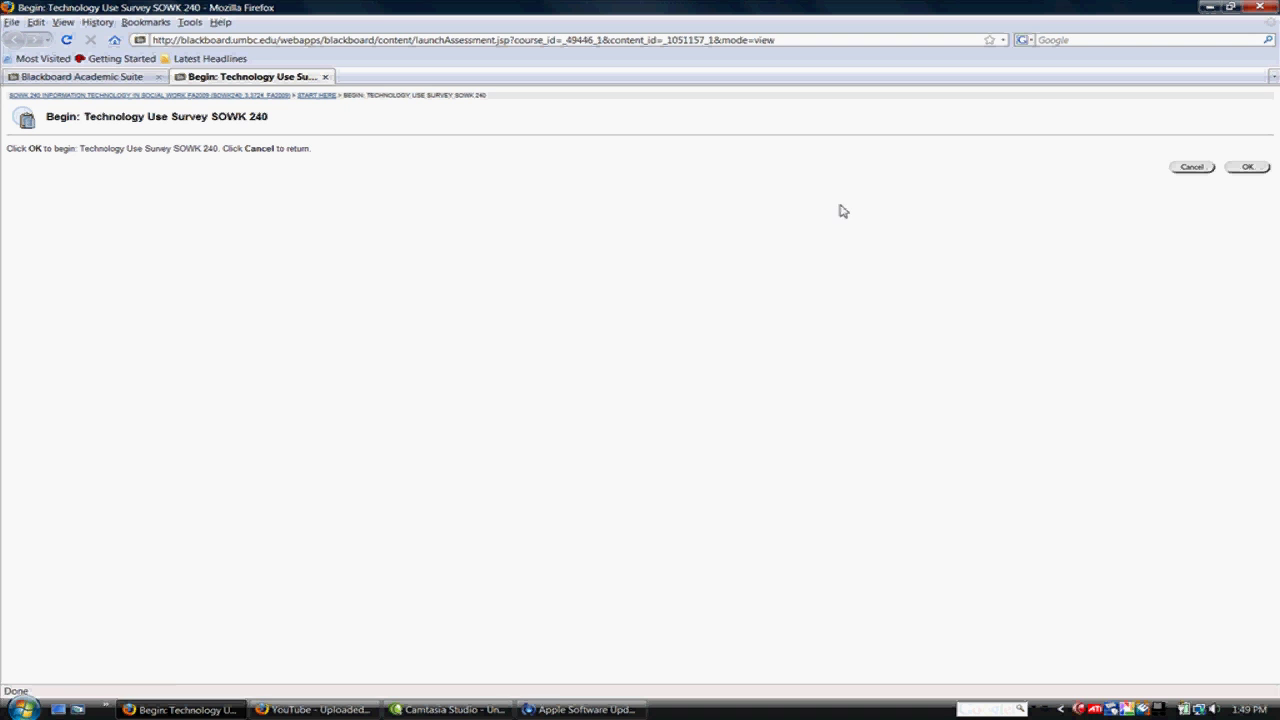
Begin the Technology Use Survey and answer No to Questions 2 and 3
left_click(1247, 167)
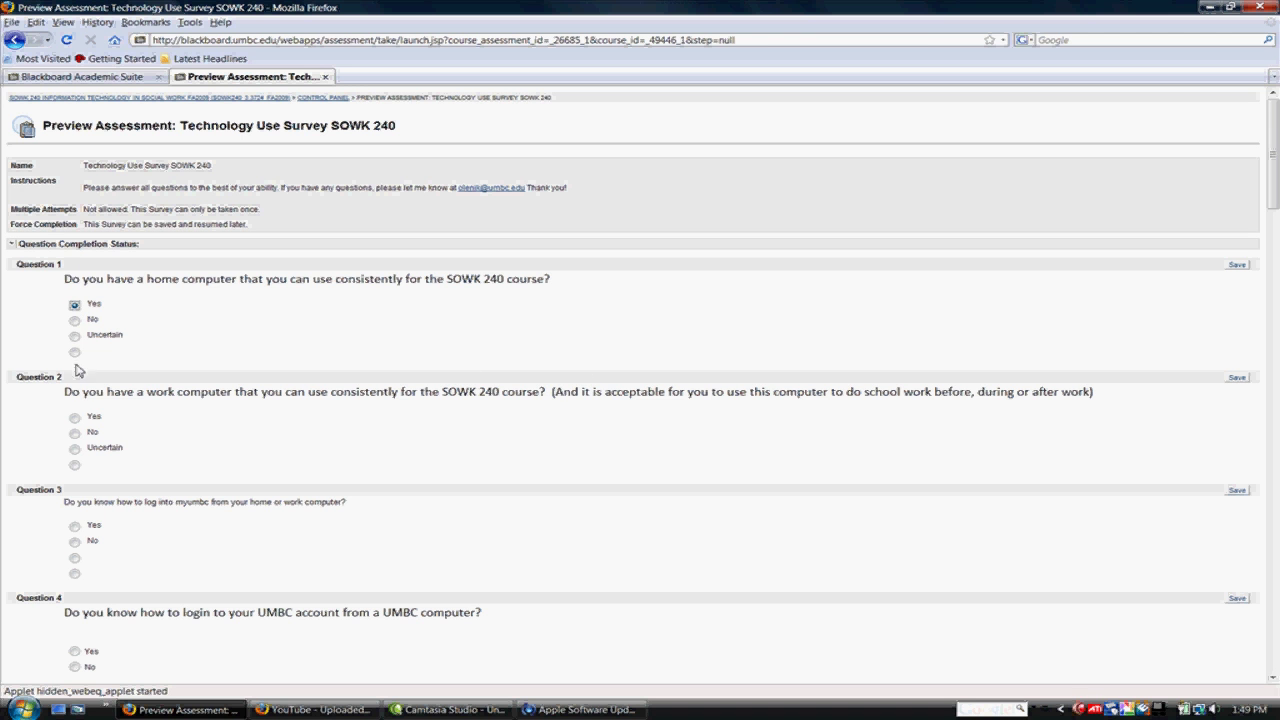
left_click(75, 434)
scroll(360, 490, "down", 3)
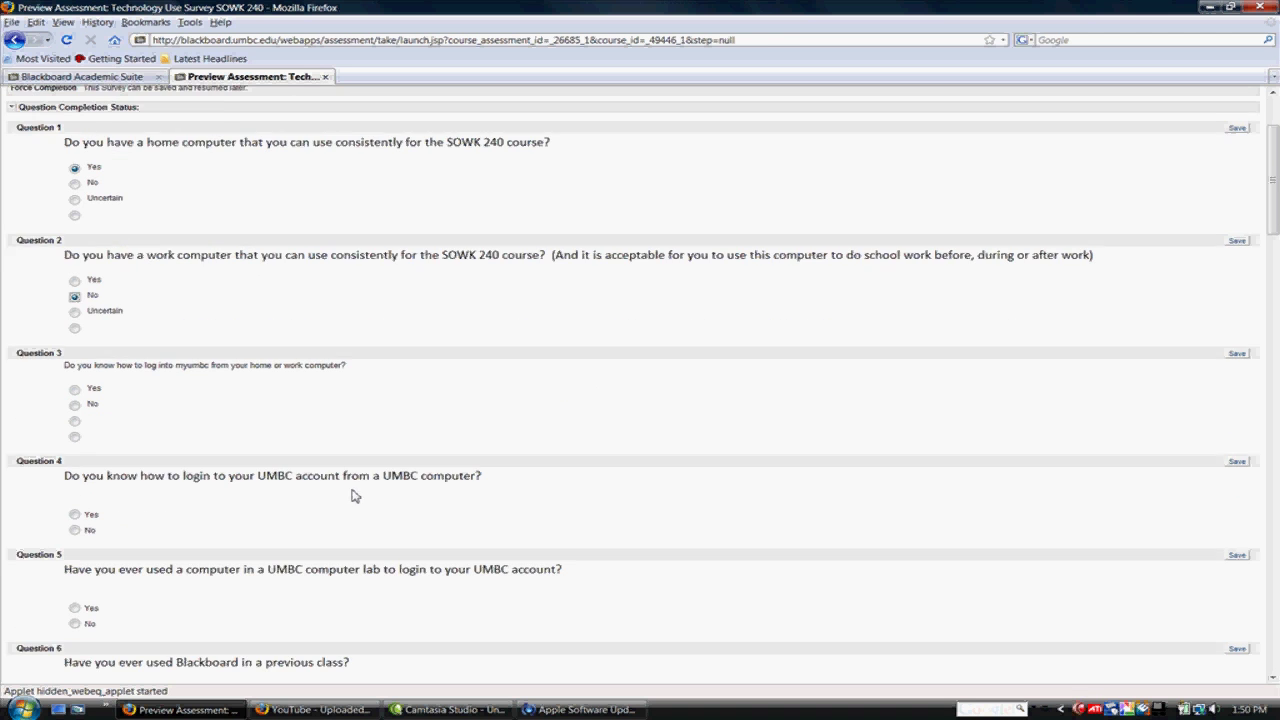
left_click(75, 371)
scroll(182, 430, "down", 2)
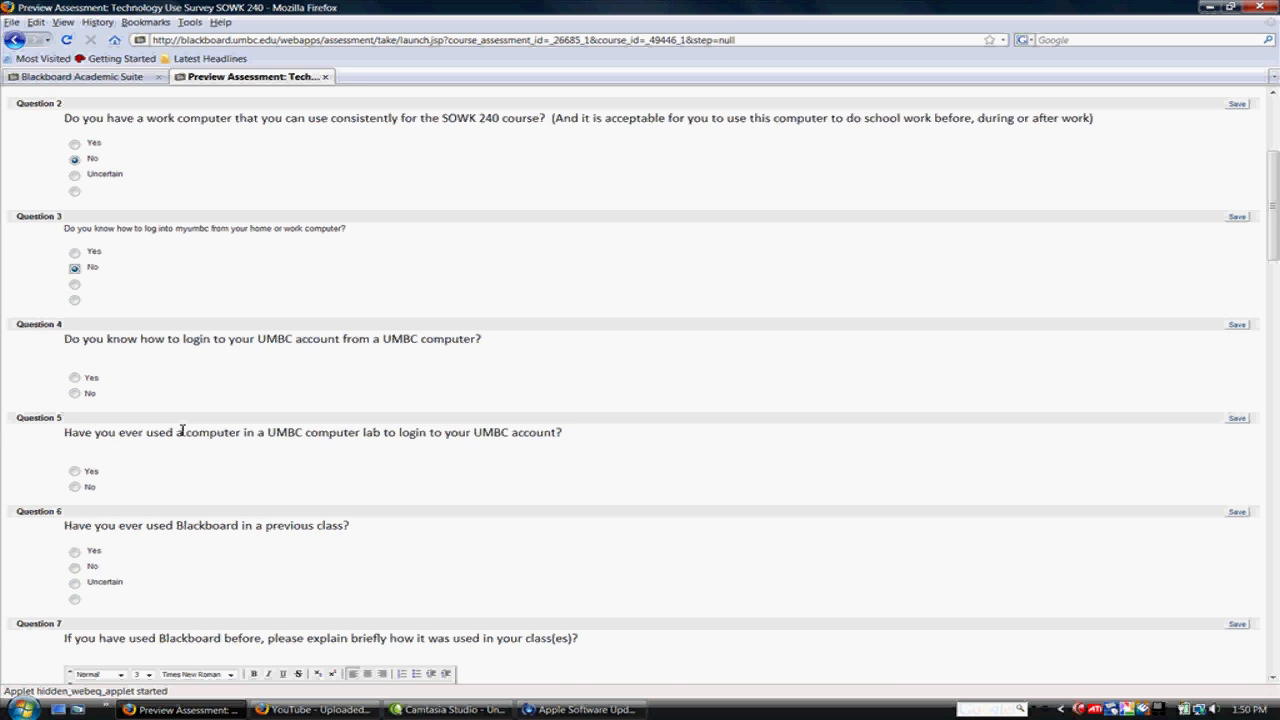
scroll(205, 455, "down", 6)
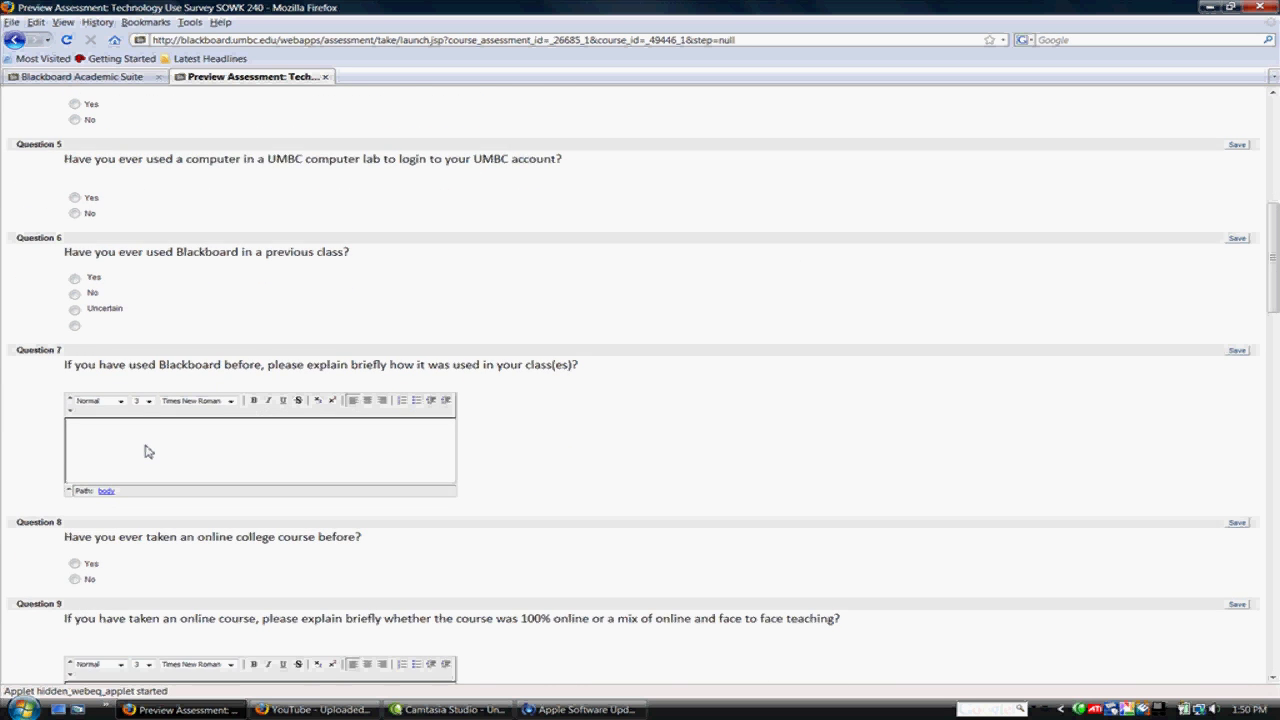
scroll(145, 452, "down", 2)
left_click(94, 369)
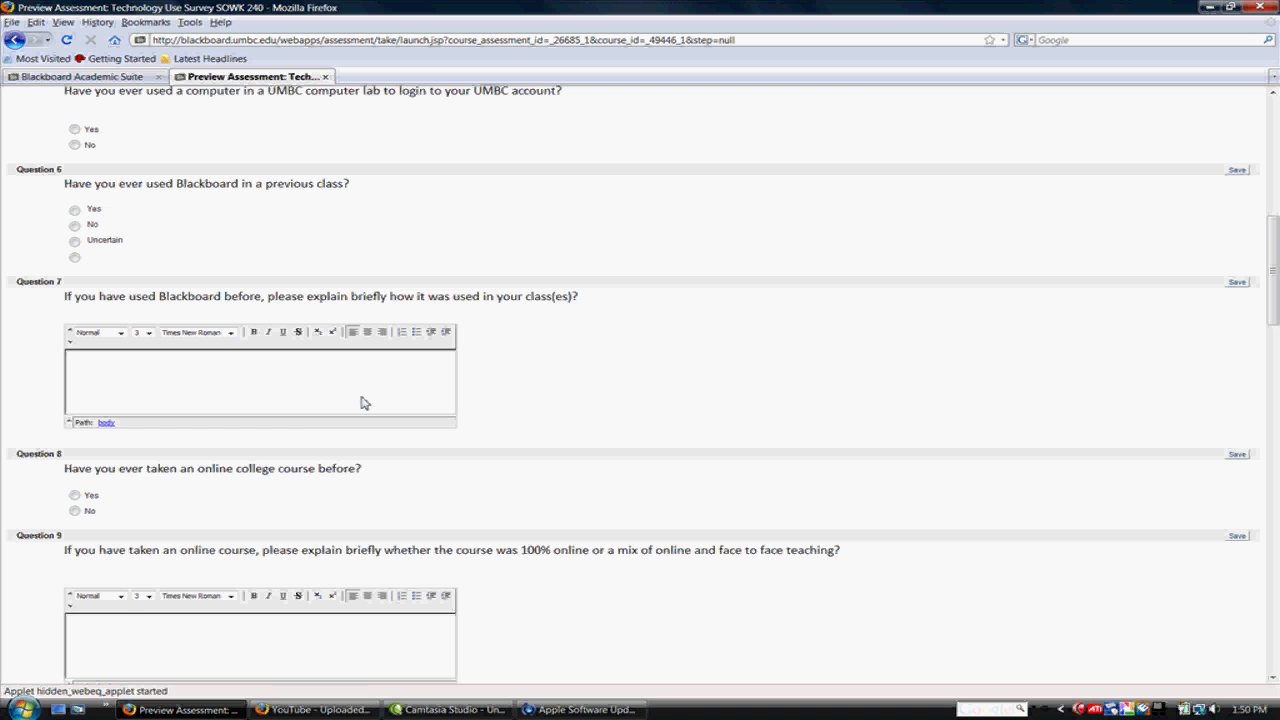
scroll(364, 402, "down", 3)
scroll(364, 402, "down", 3)
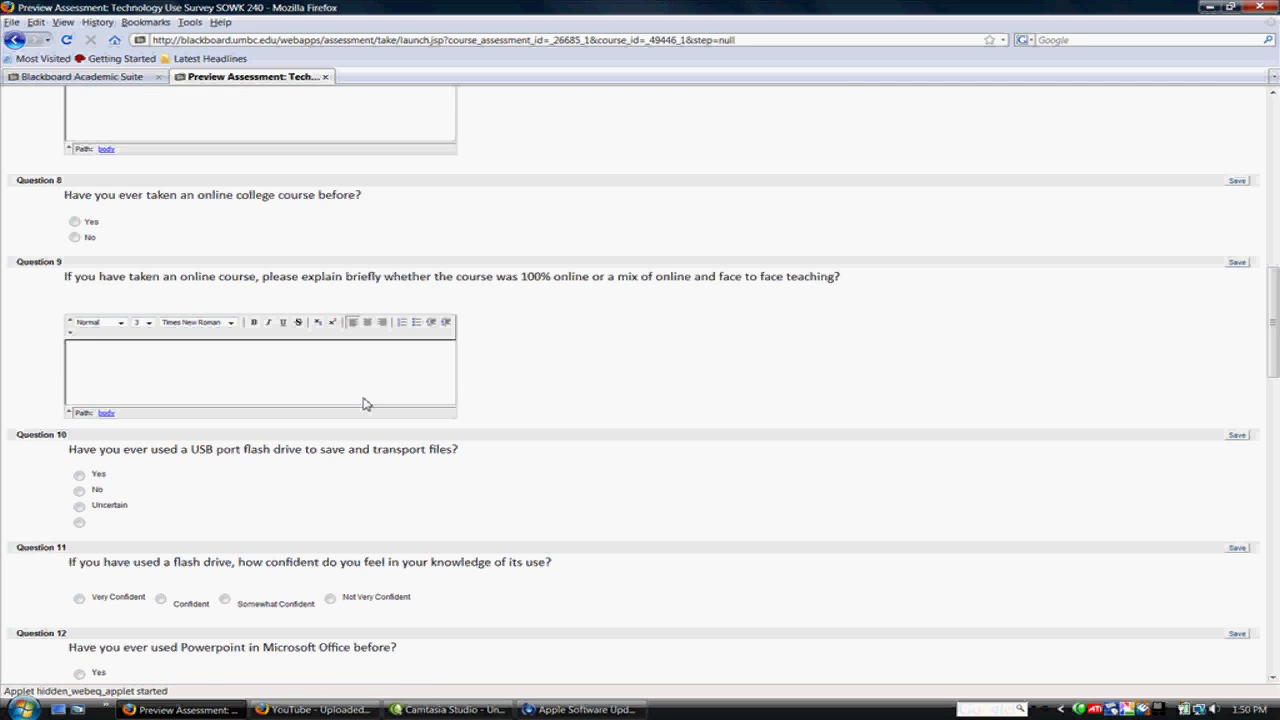
scroll(364, 402, "down", 13)
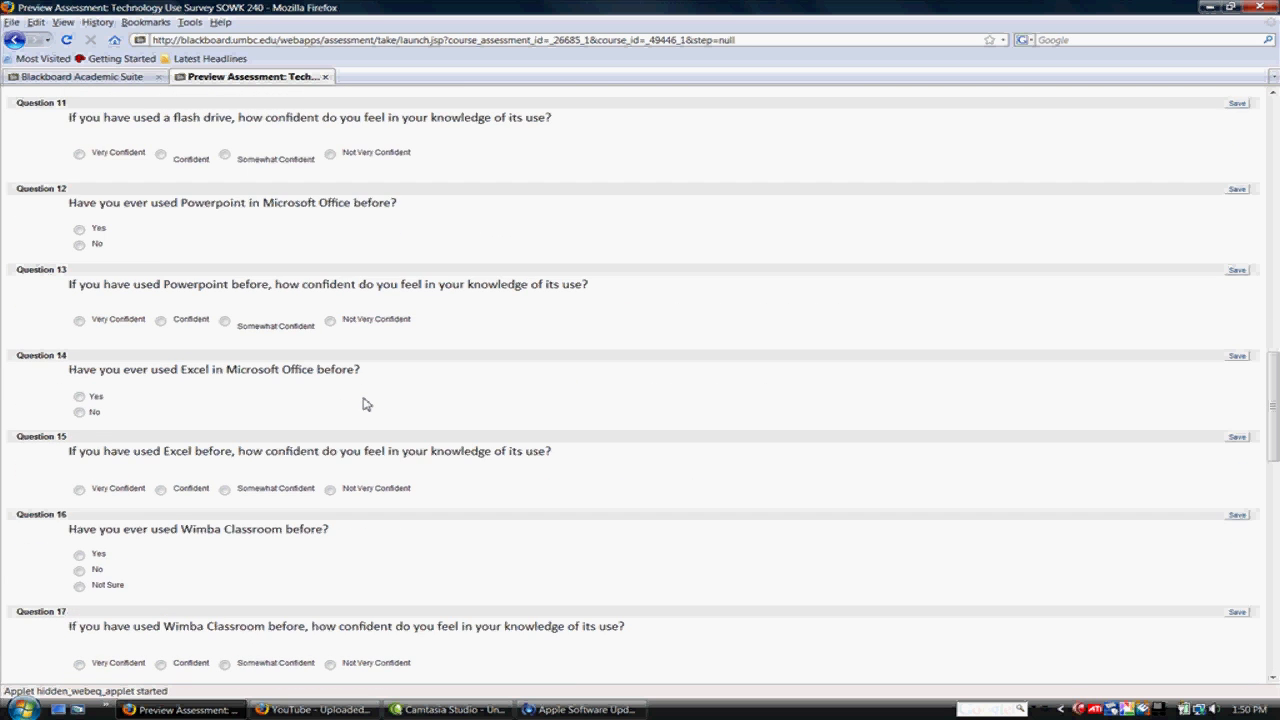
scroll(364, 403, "down", 10)
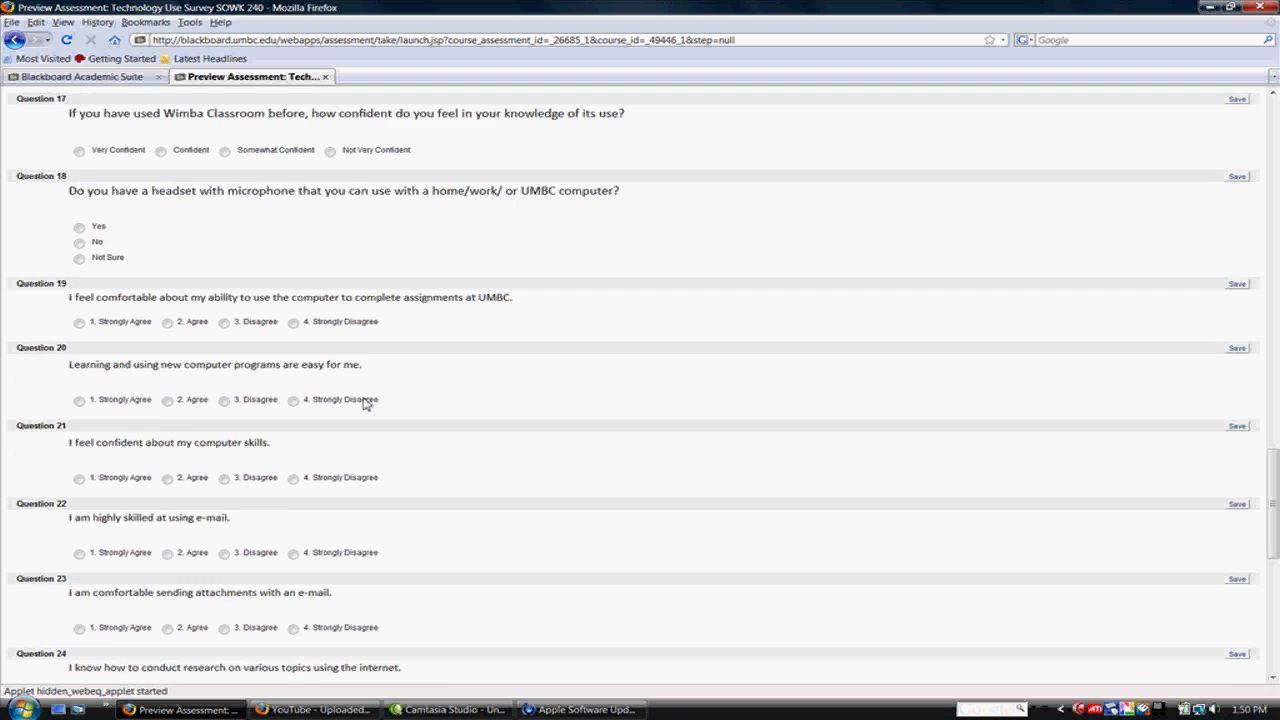
scroll(364, 403, "down", 10)
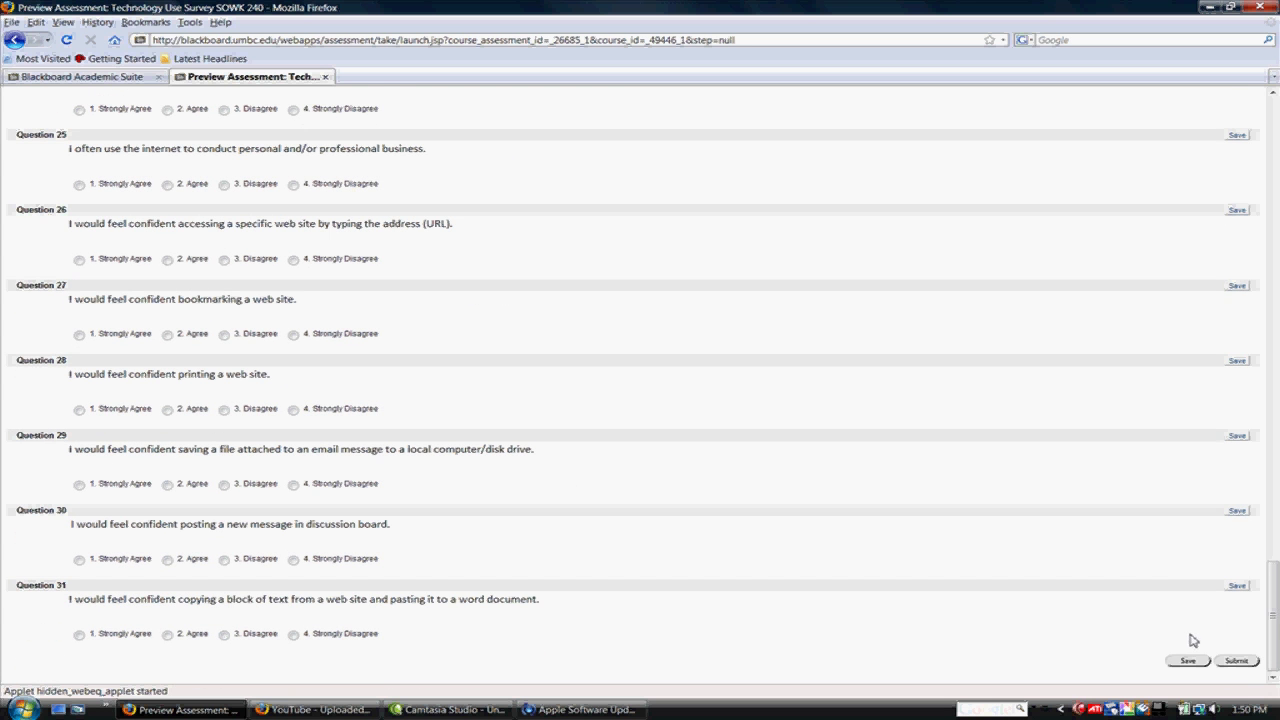
Submit the survey despite the incomplete-questions warning and close its tab
left_click(1238, 662)
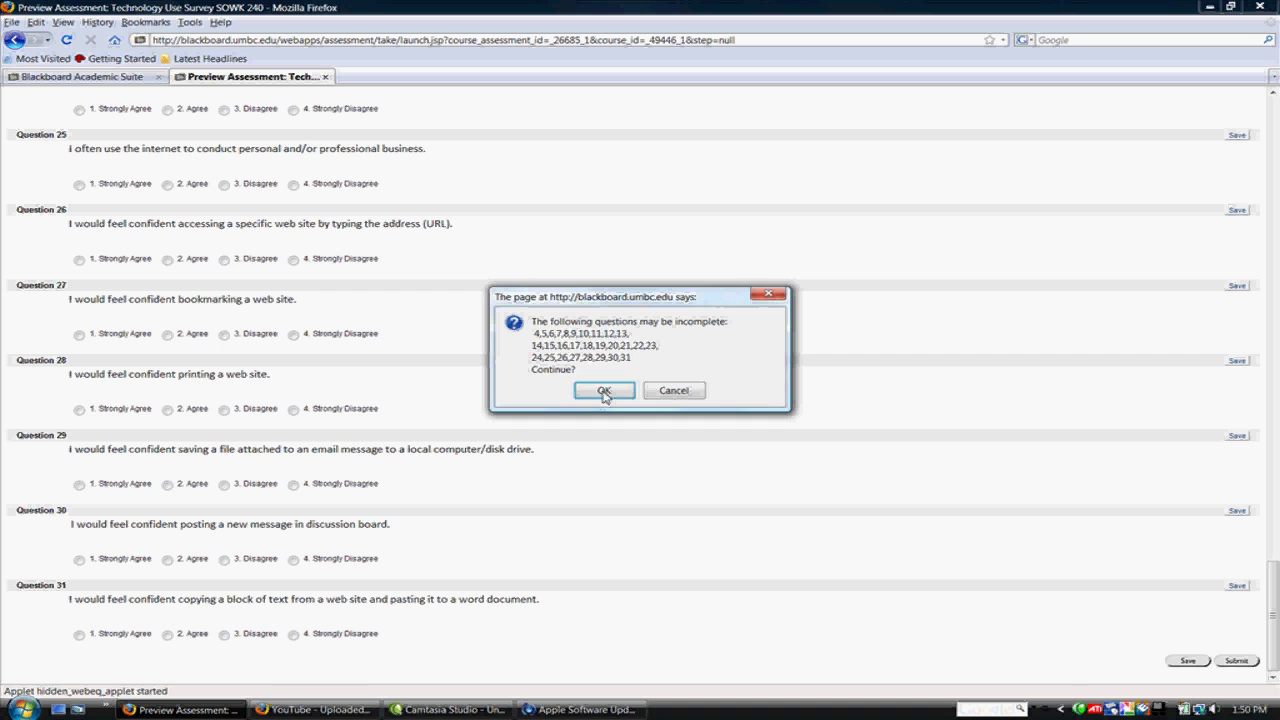
left_click(604, 392)
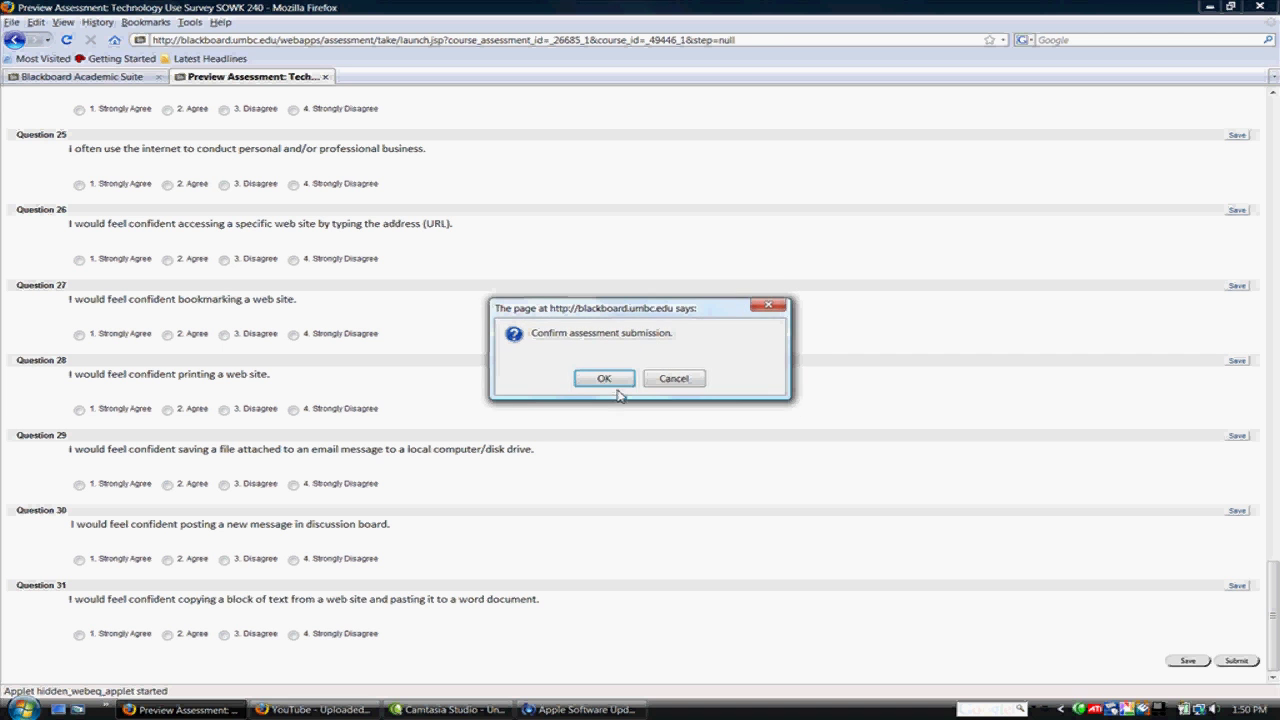
left_click(605, 380)
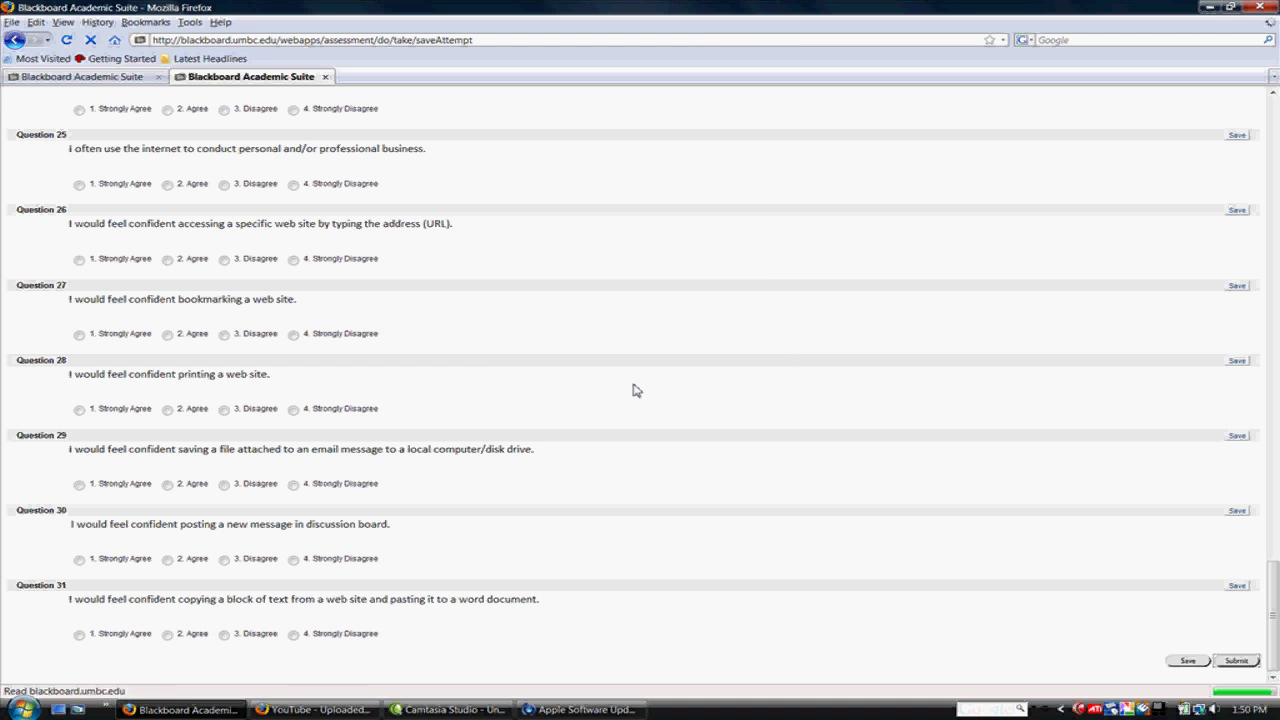
left_click(325, 78)
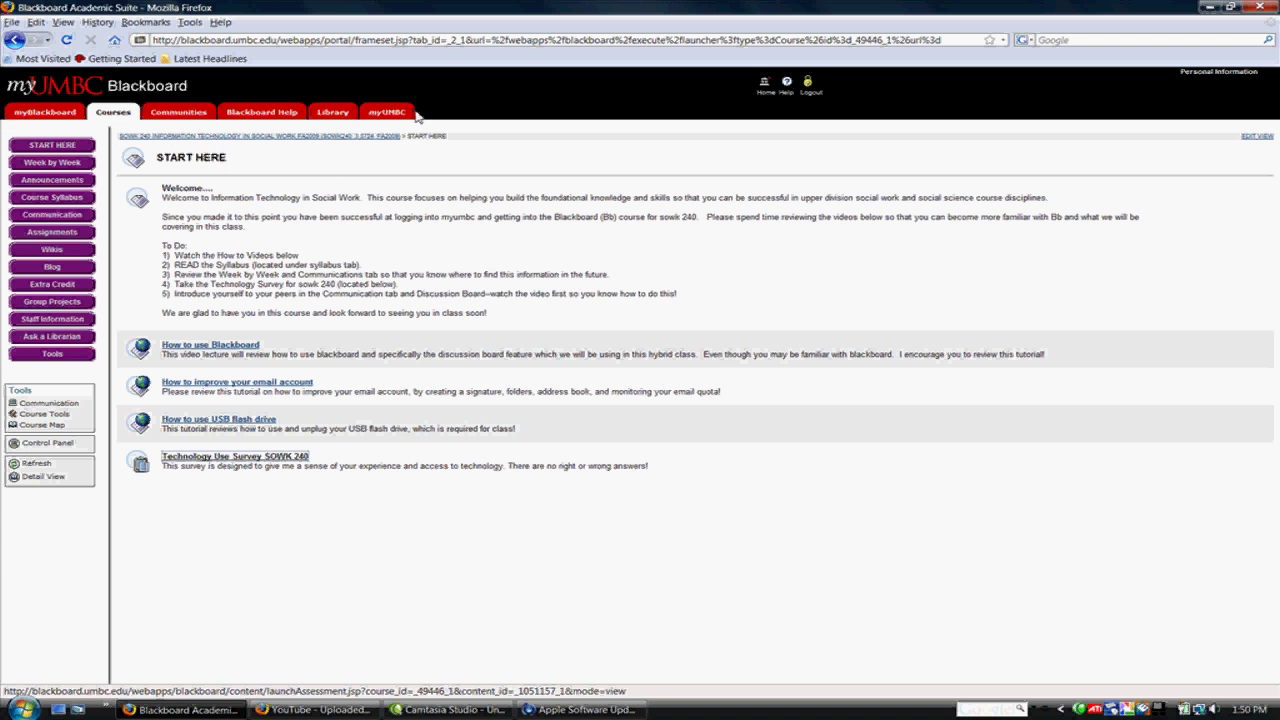
Open the course syllabus .doc in Word from the Course Syllabus page, then return to Blackboard
left_click(58, 199)
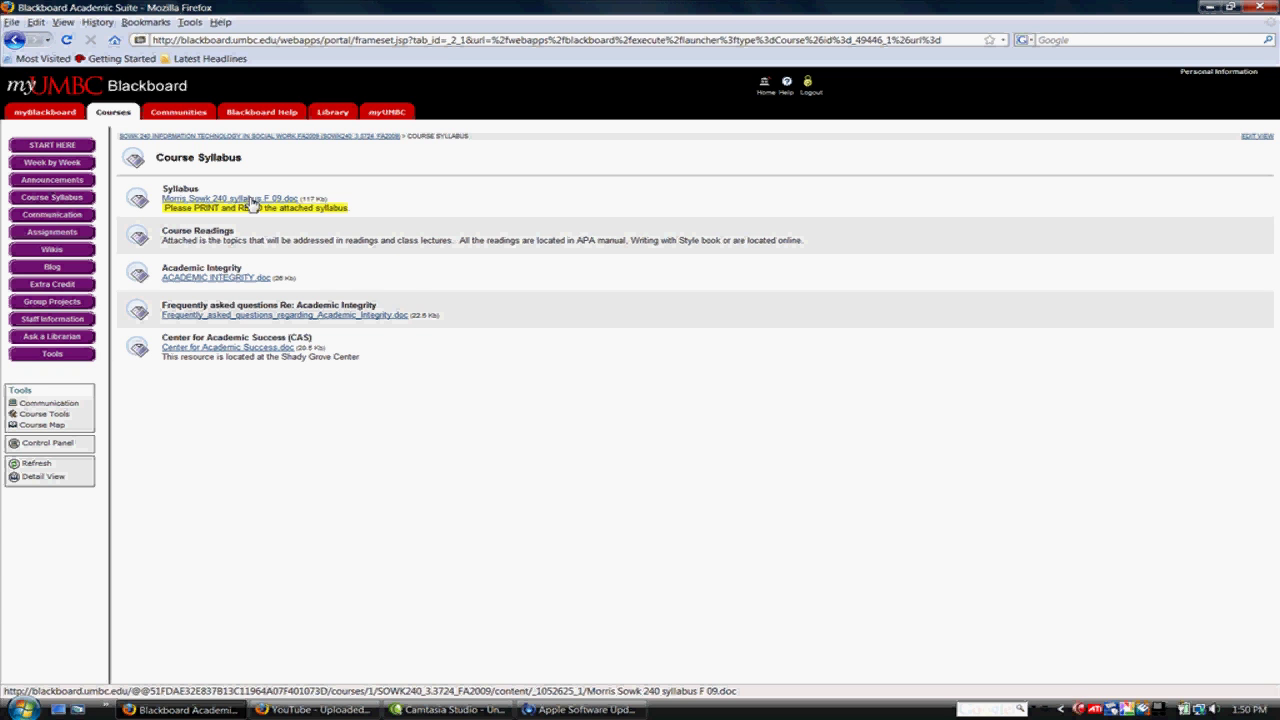
right_click(252, 203)
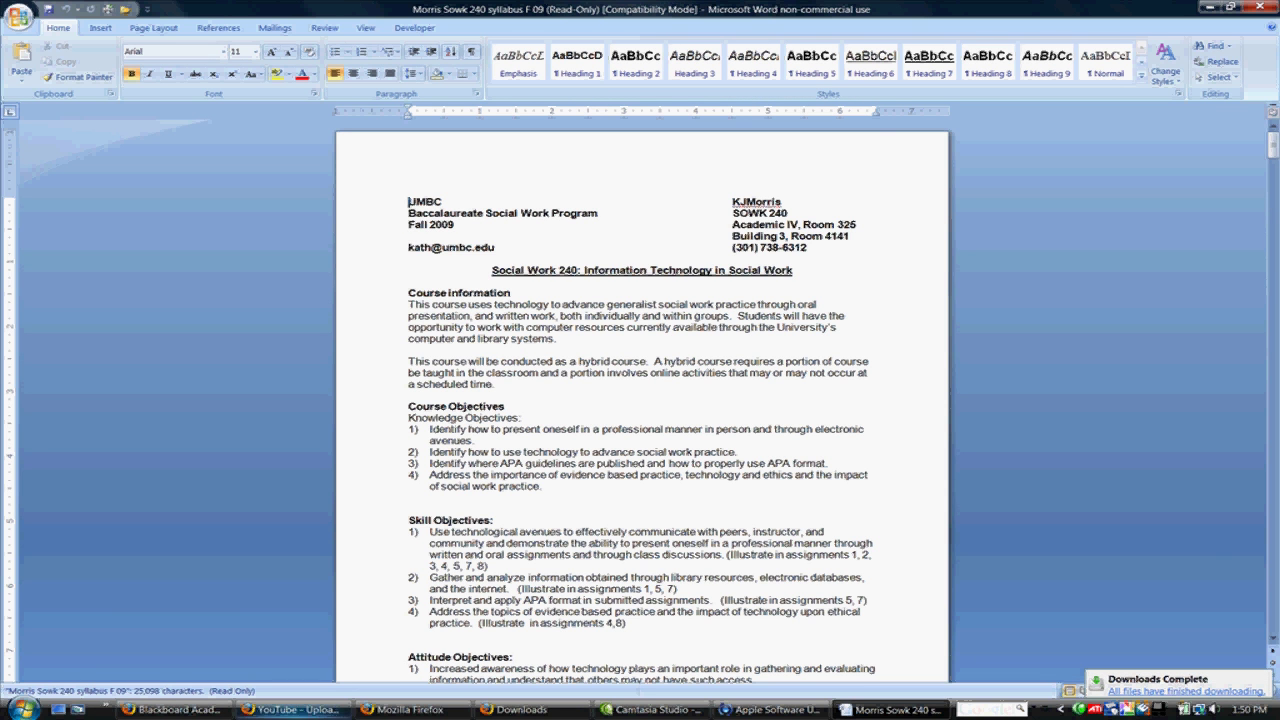
left_click(176, 712)
View the Assignments, Extra Credit and Group Projects pages from the course menu
right_click(234, 202)
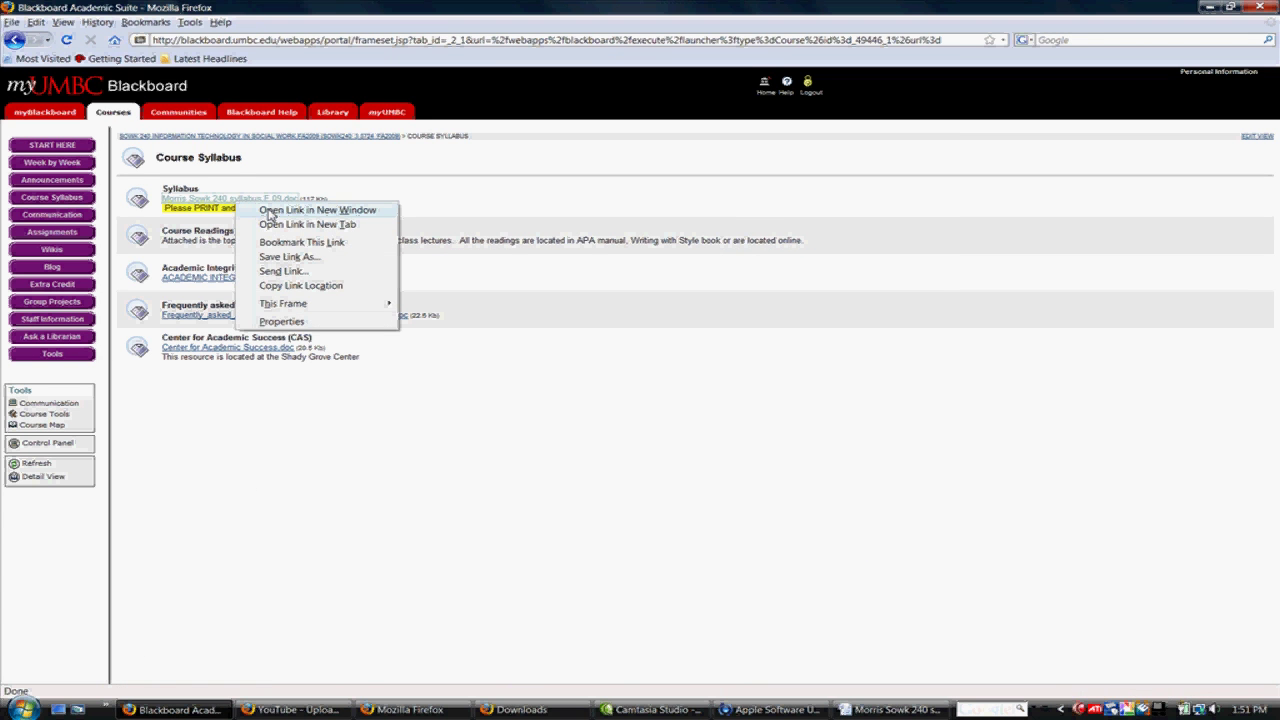
left_click(166, 451)
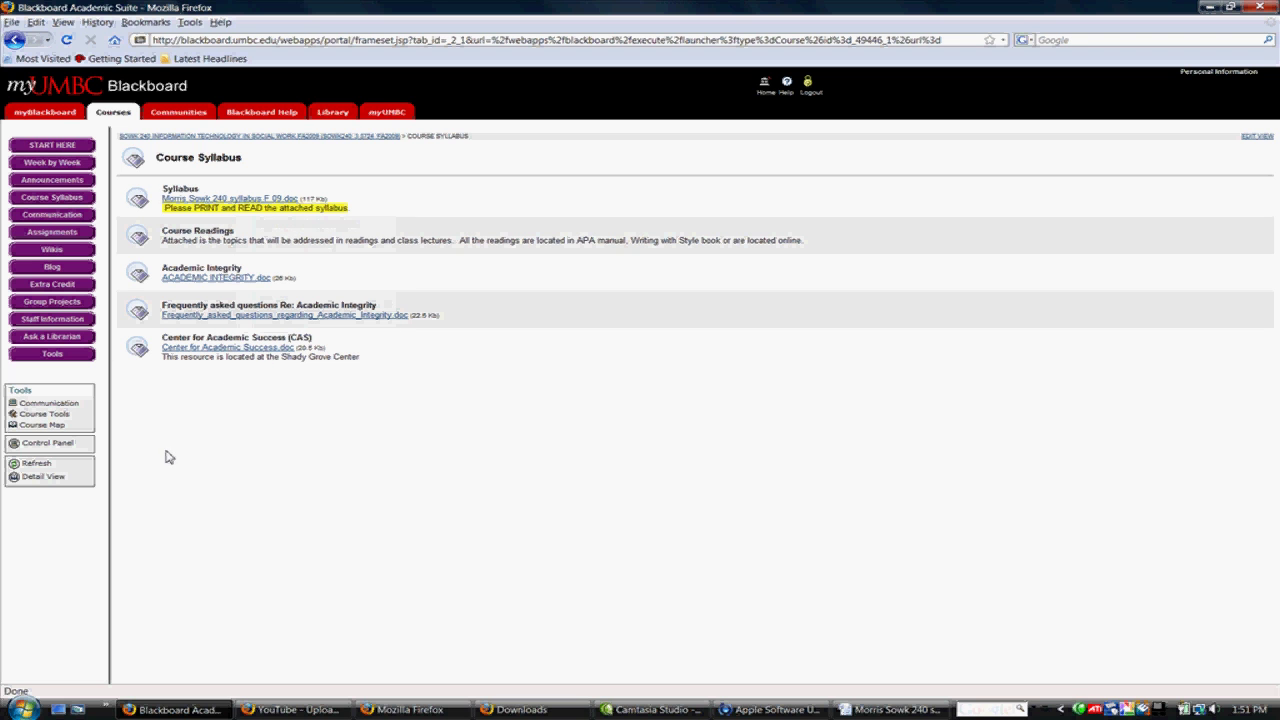
left_click(52, 233)
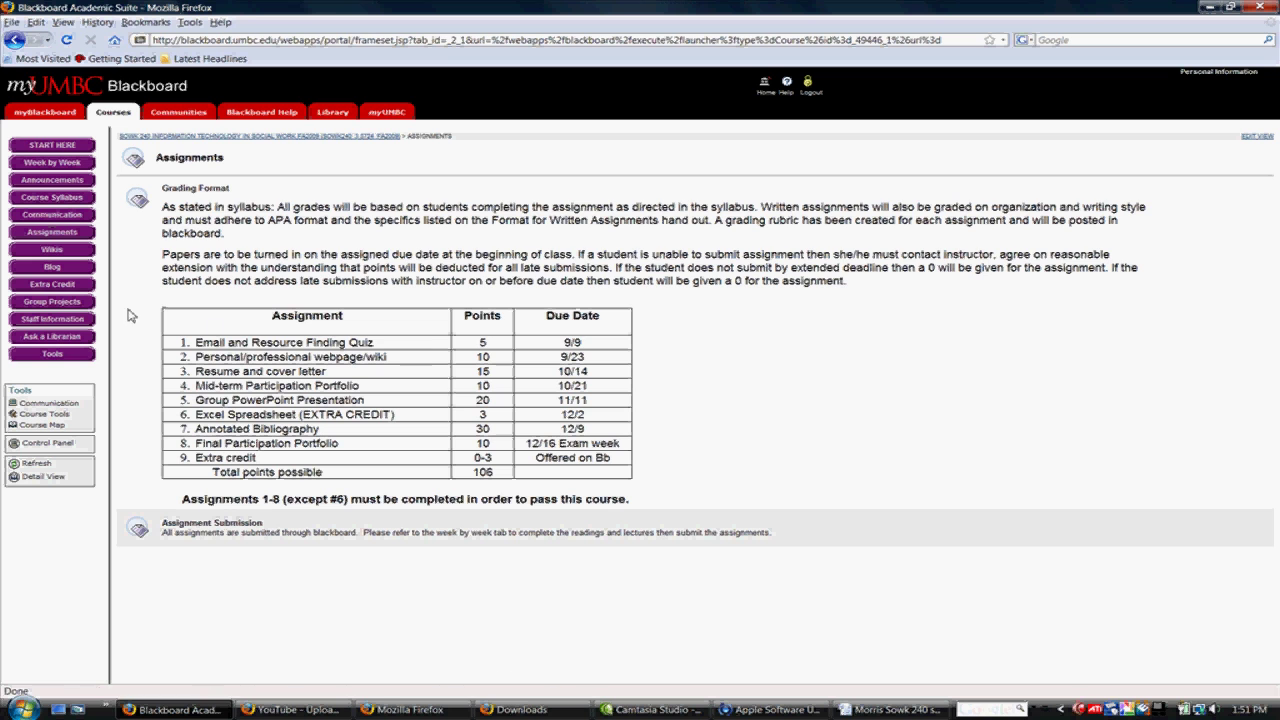
left_click(52, 284)
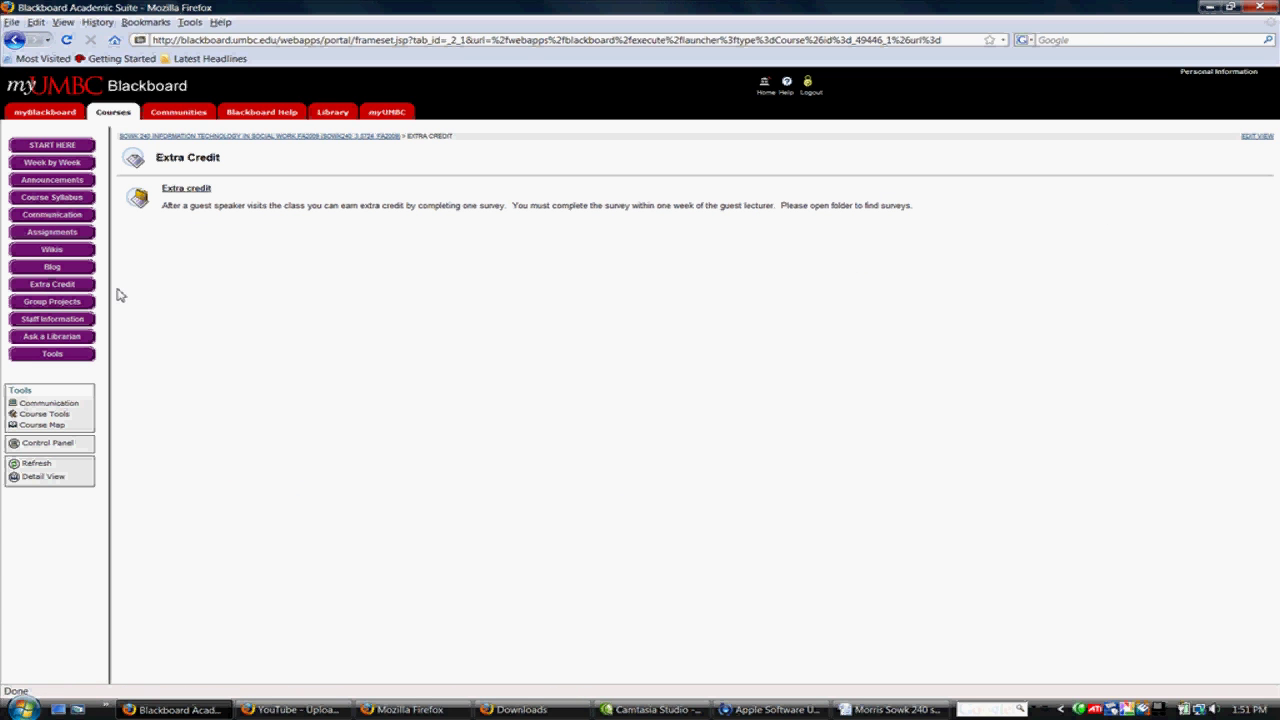
left_click(59, 310)
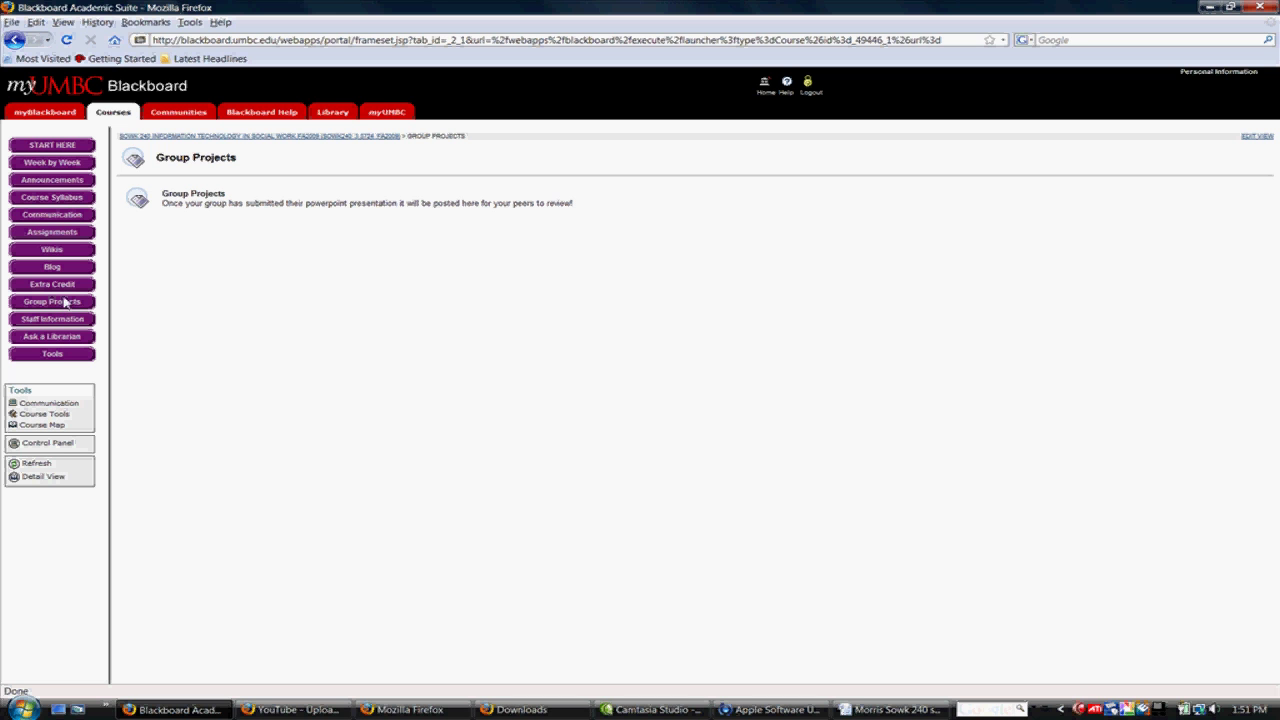
left_click(53, 216)
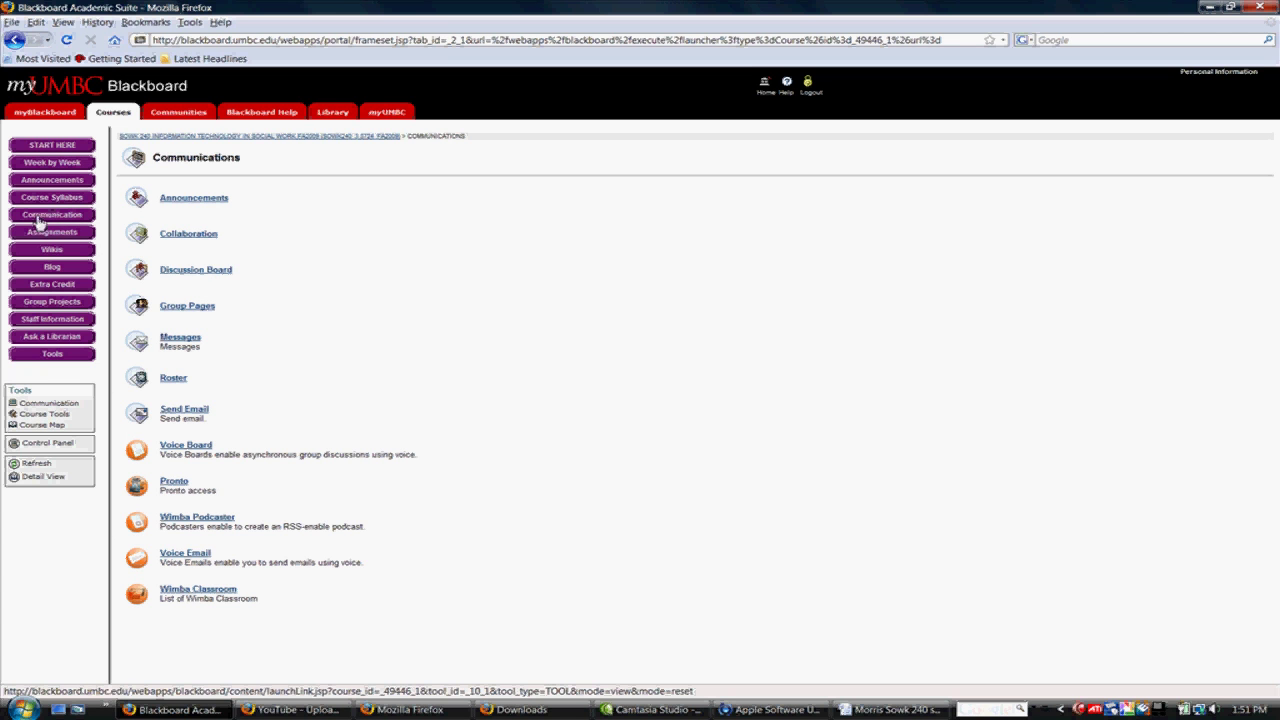
left_click(199, 278)
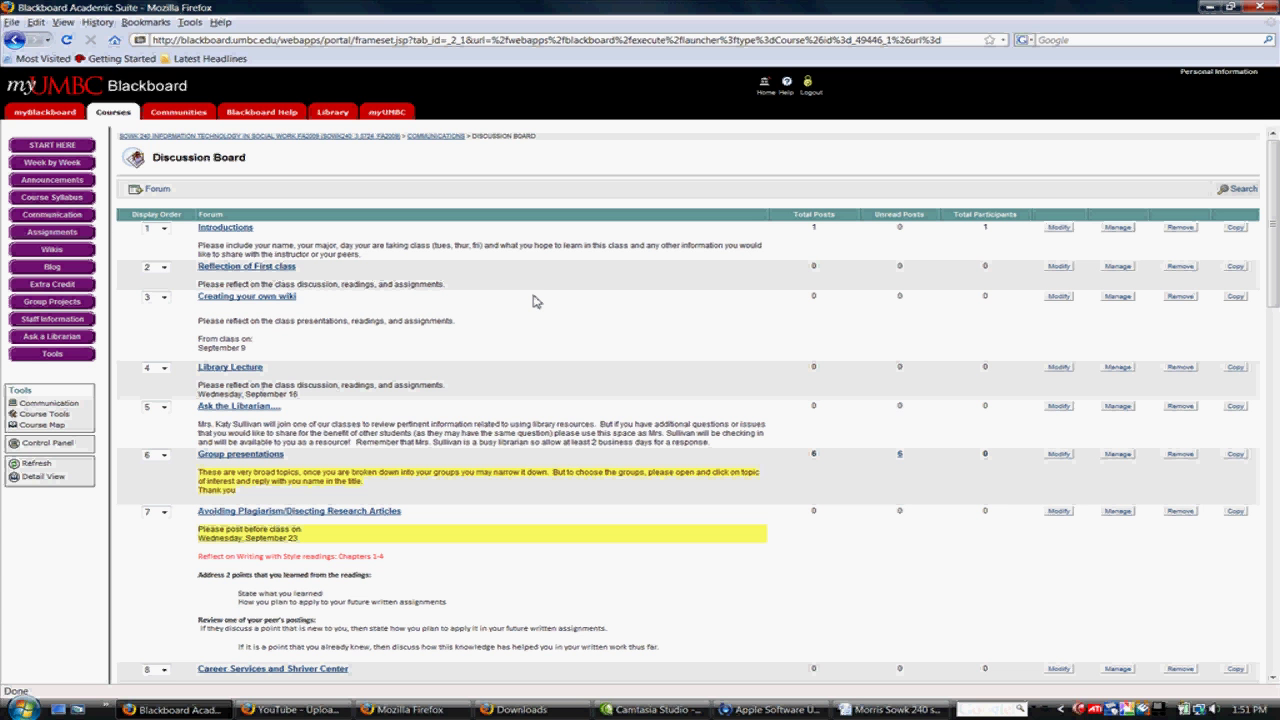
scroll(533, 301, "down", 7)
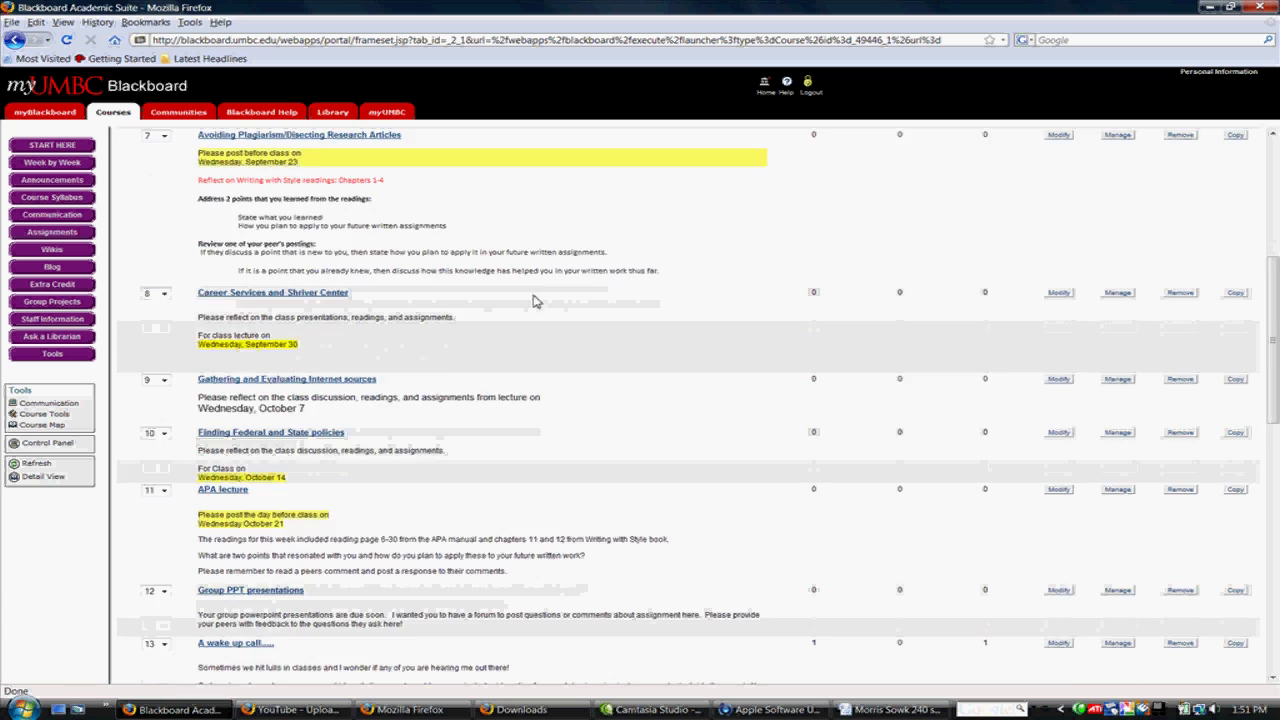
scroll(533, 301, "down", 3)
scroll(533, 301, "down", 2)
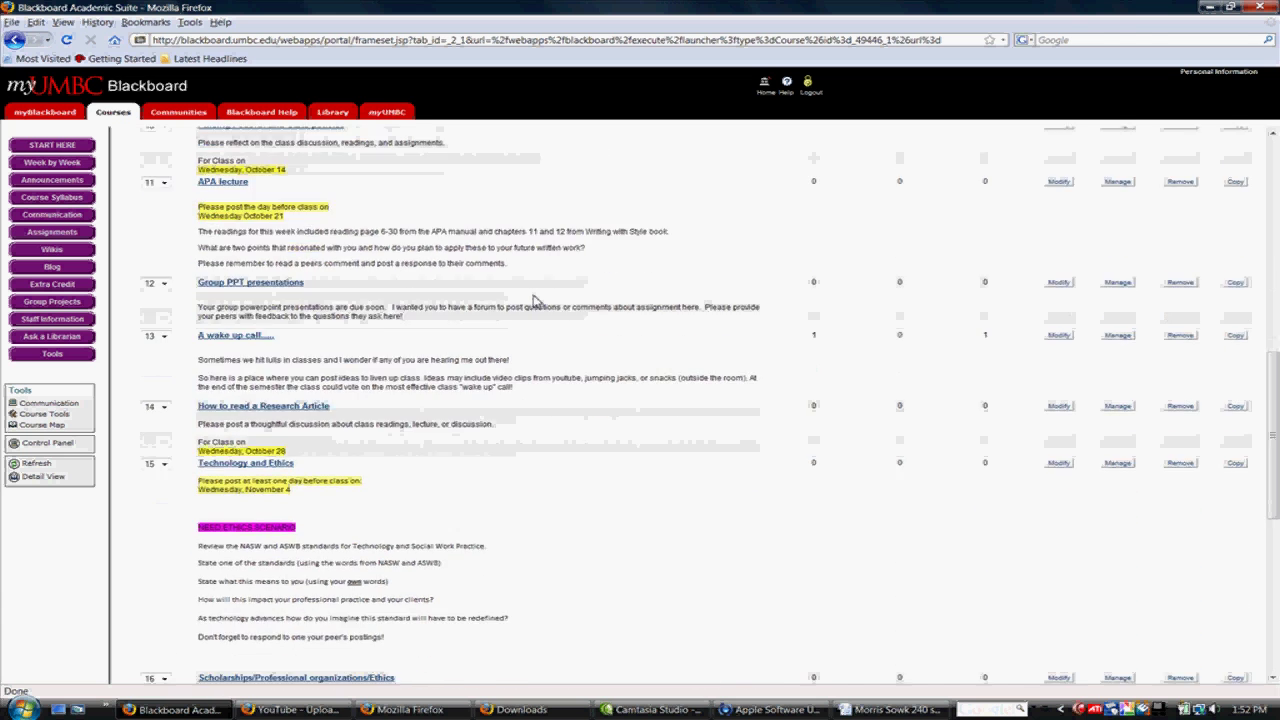
scroll(533, 301, "down", 2)
scroll(533, 301, "up", 14)
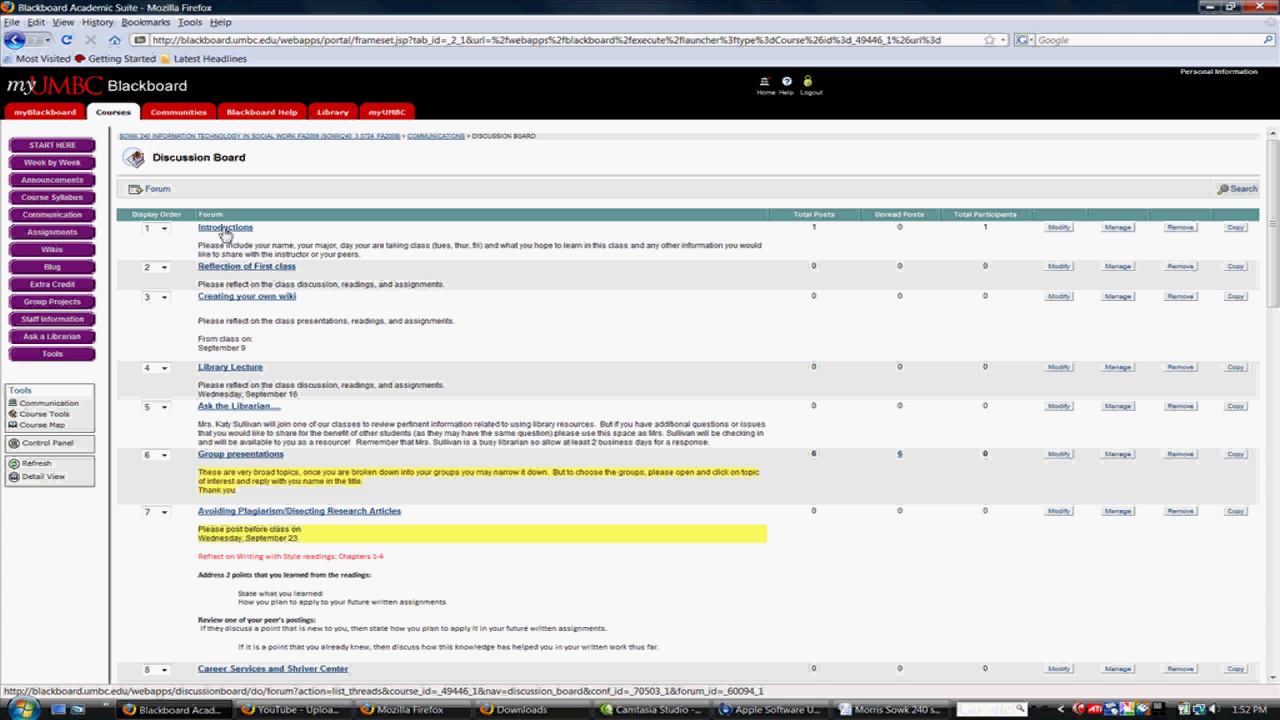
Draft a new Introductions thread with subject 'About me' and a short self-introduction covering origin, interests and class goals
left_click(224, 229)
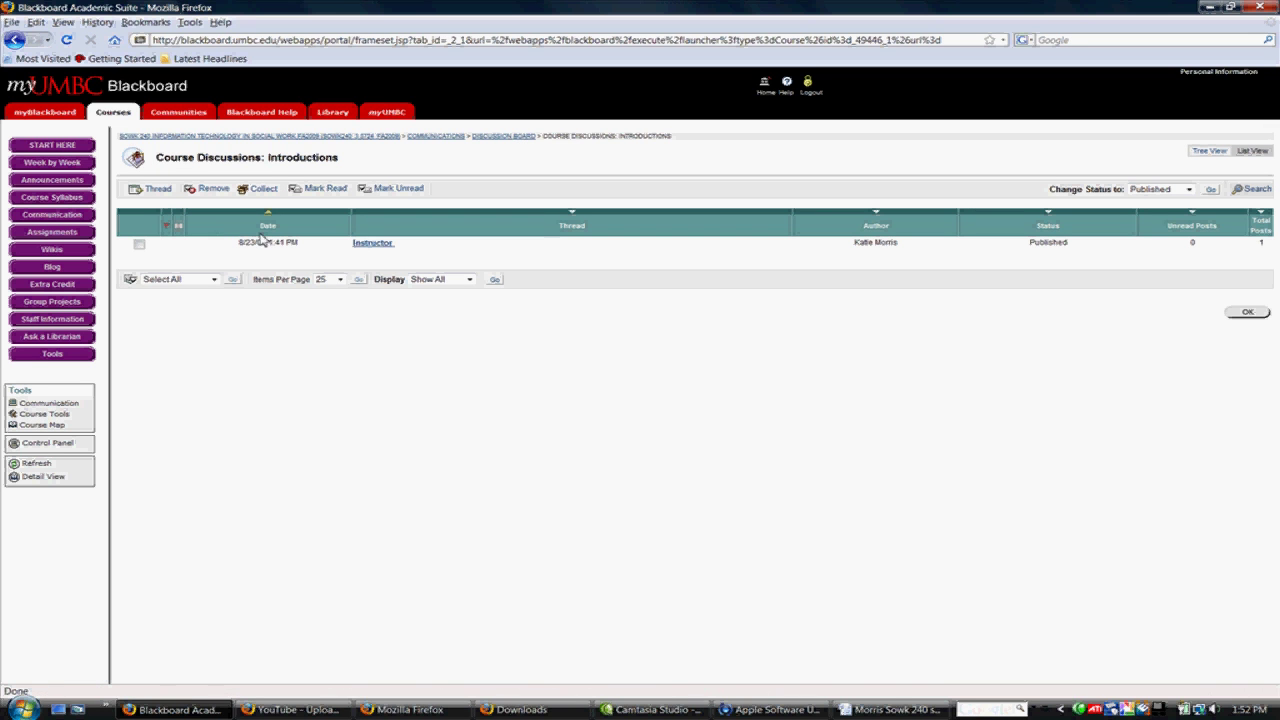
left_click(155, 189)
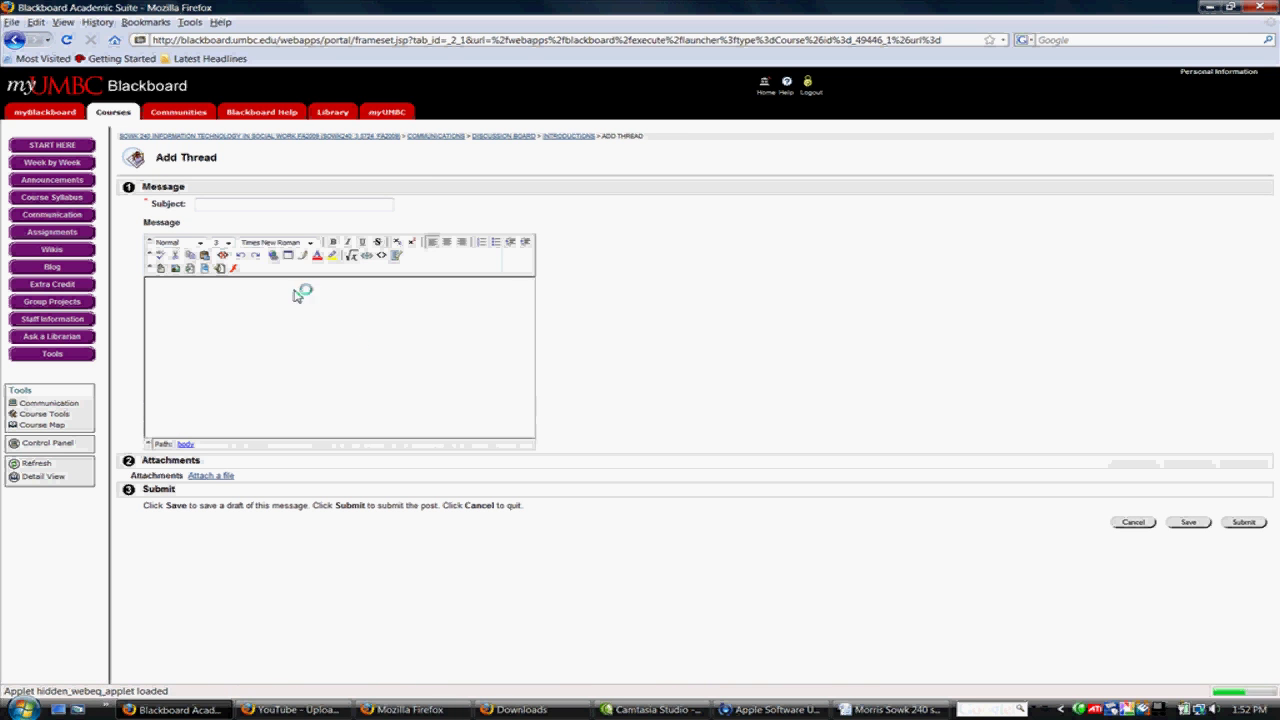
left_click(232, 205)
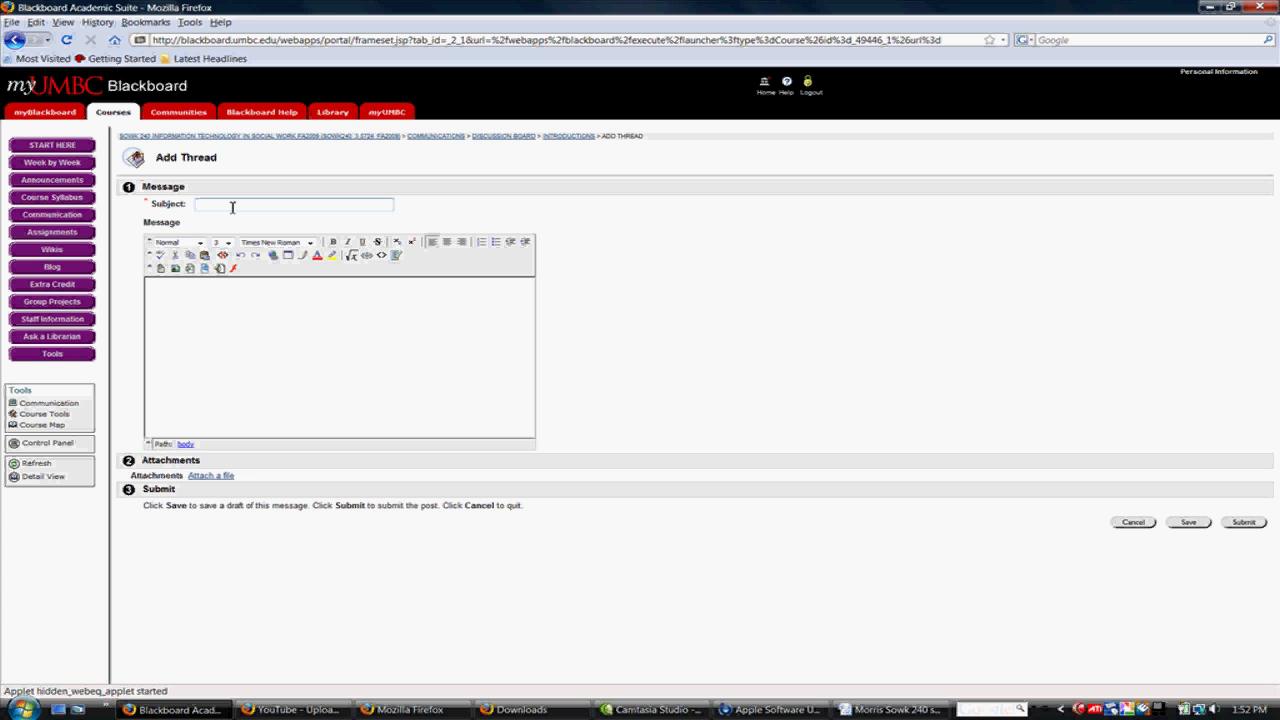
type("About me")
left_click(170, 291)
type("My name Katie Morr")
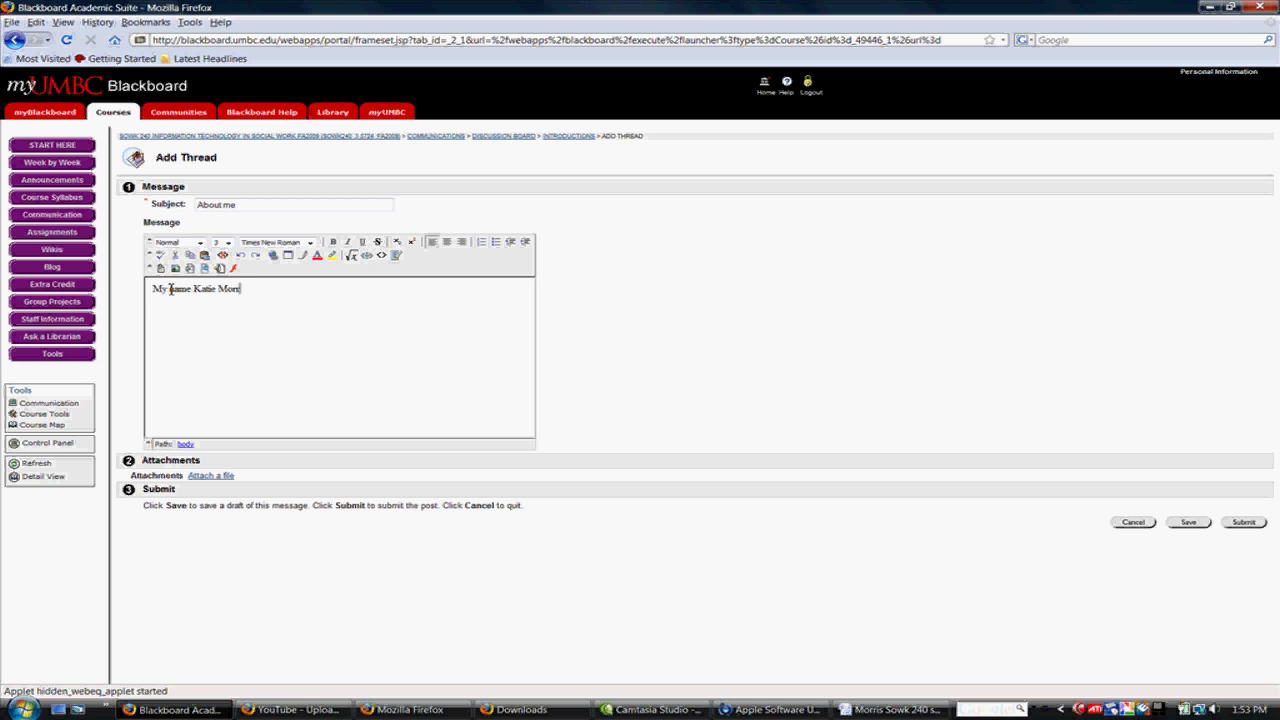
type("is.  Where you are from and your interes")
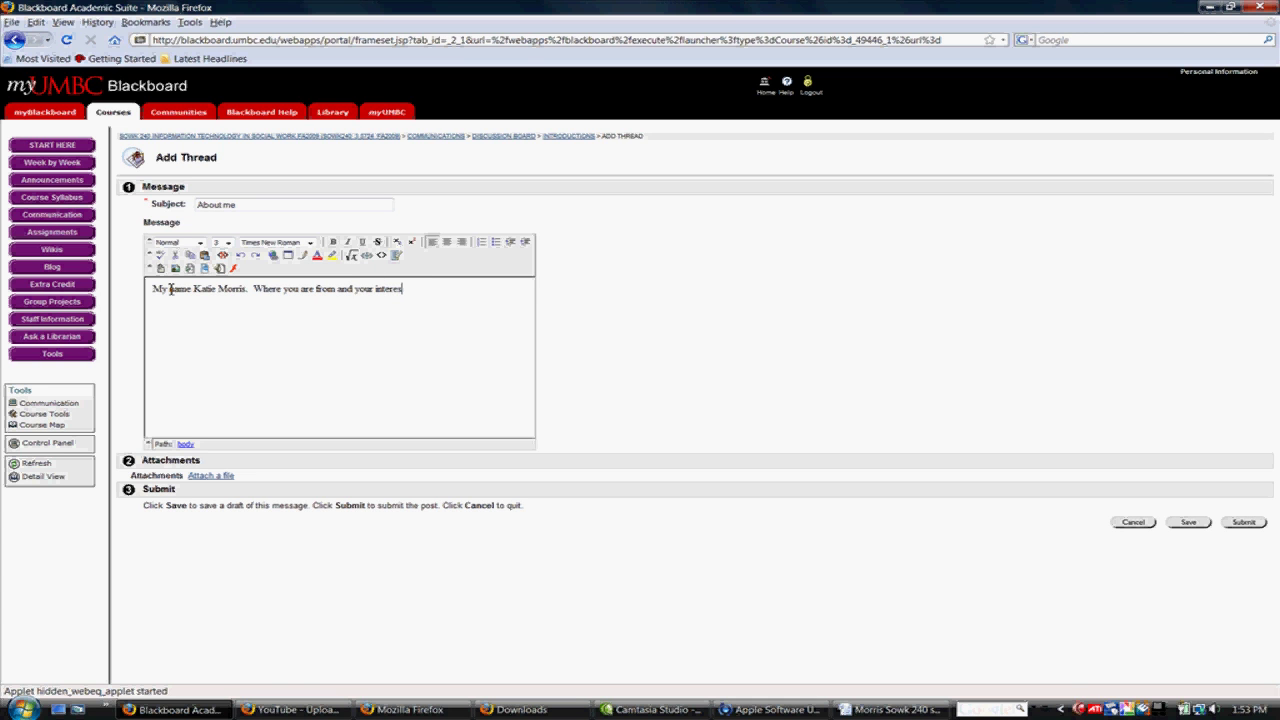
type("t.")
type("hope to gain from this class.")
Post the About me thread and draft the reply 'I think I had you last semester in class.'
left_click(1243, 522)
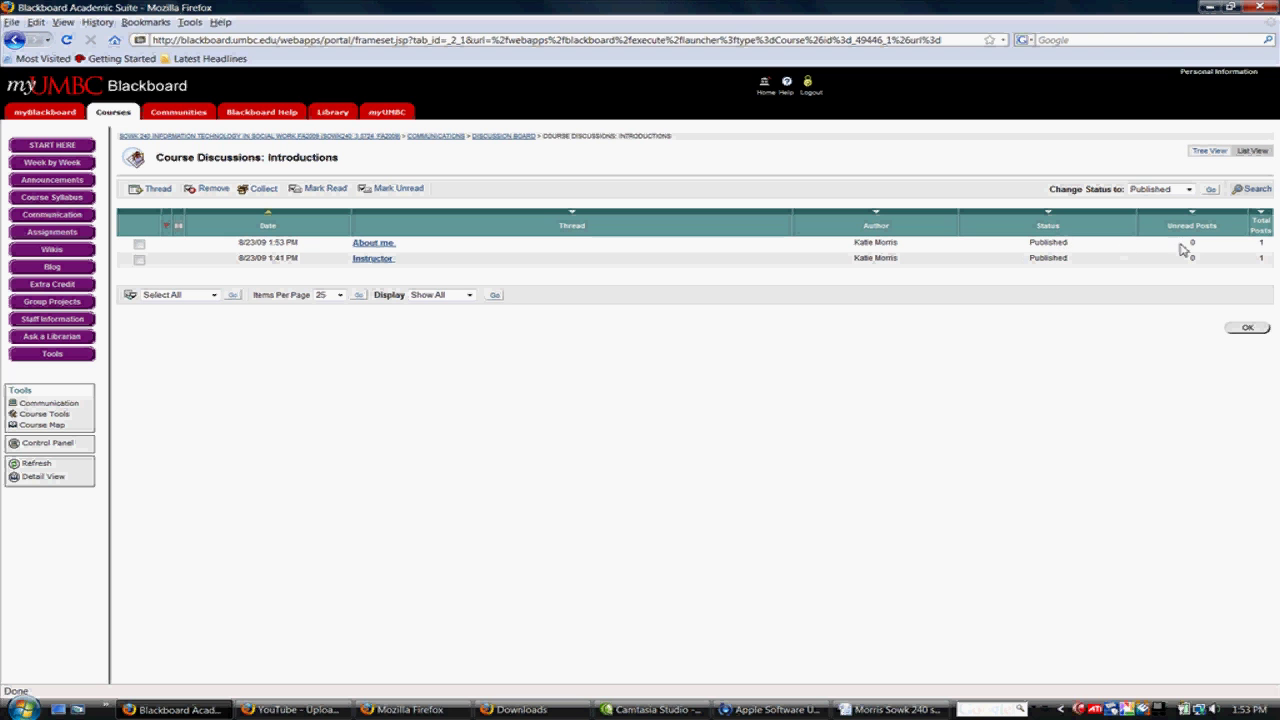
left_click(370, 246)
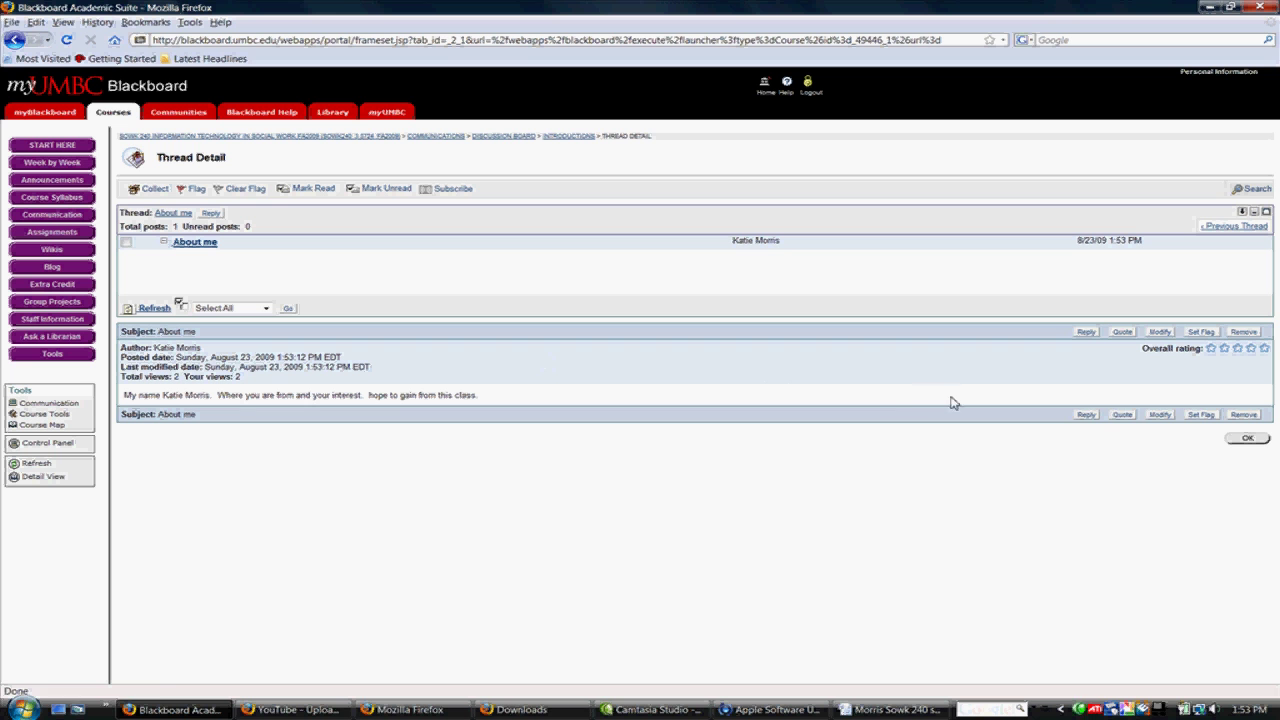
left_click(1090, 419)
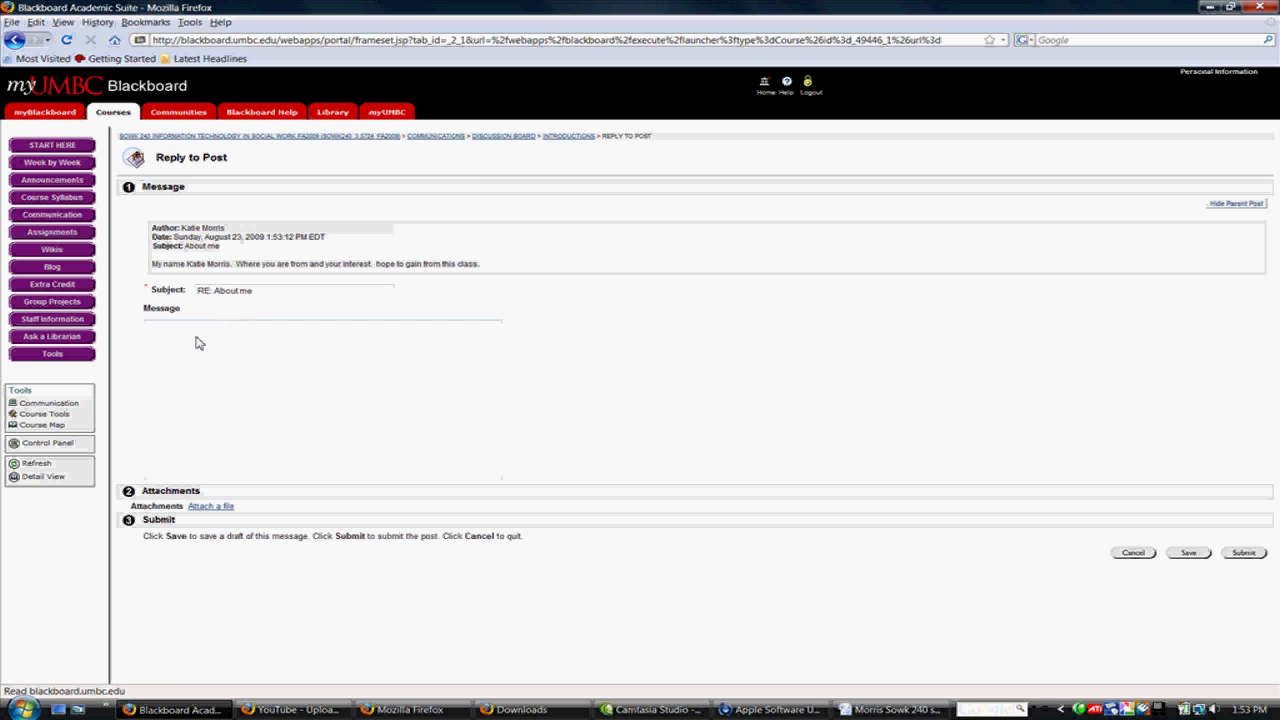
left_click(185, 375)
key("ctrl+v")
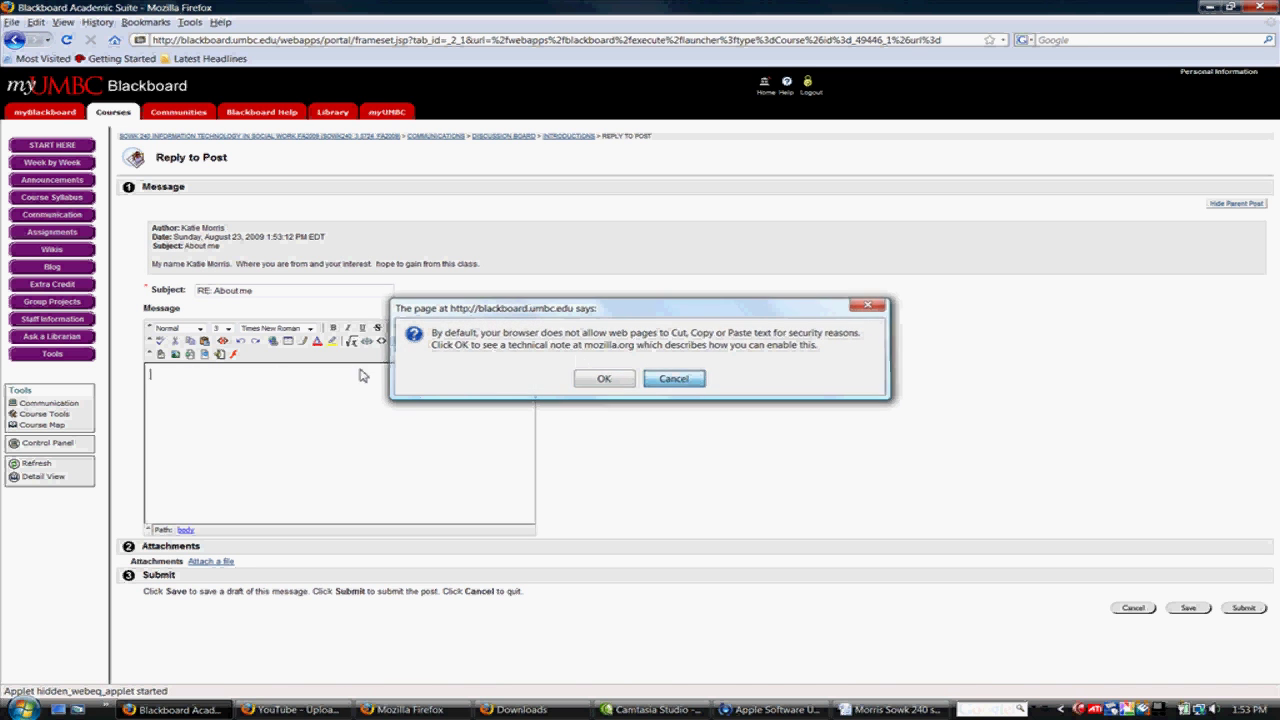
key("Escape")
type("I think")
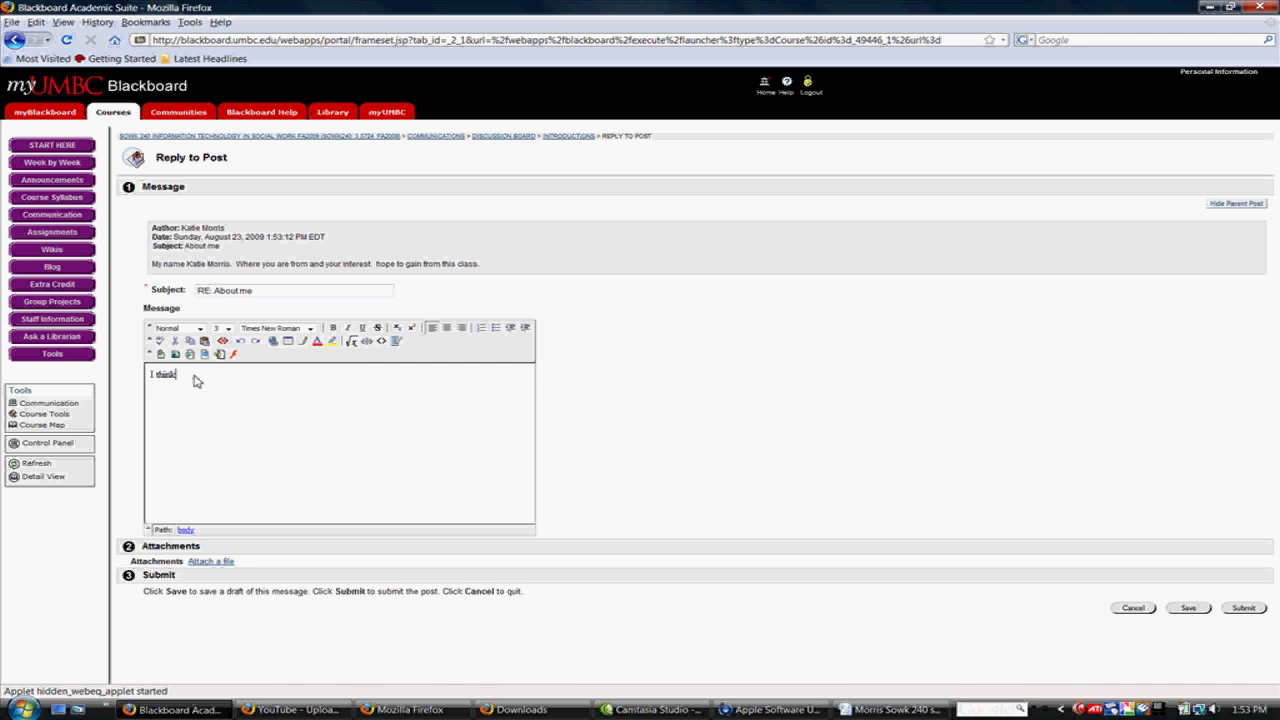
type(" I had you last semester in class.  Good to see you again.")
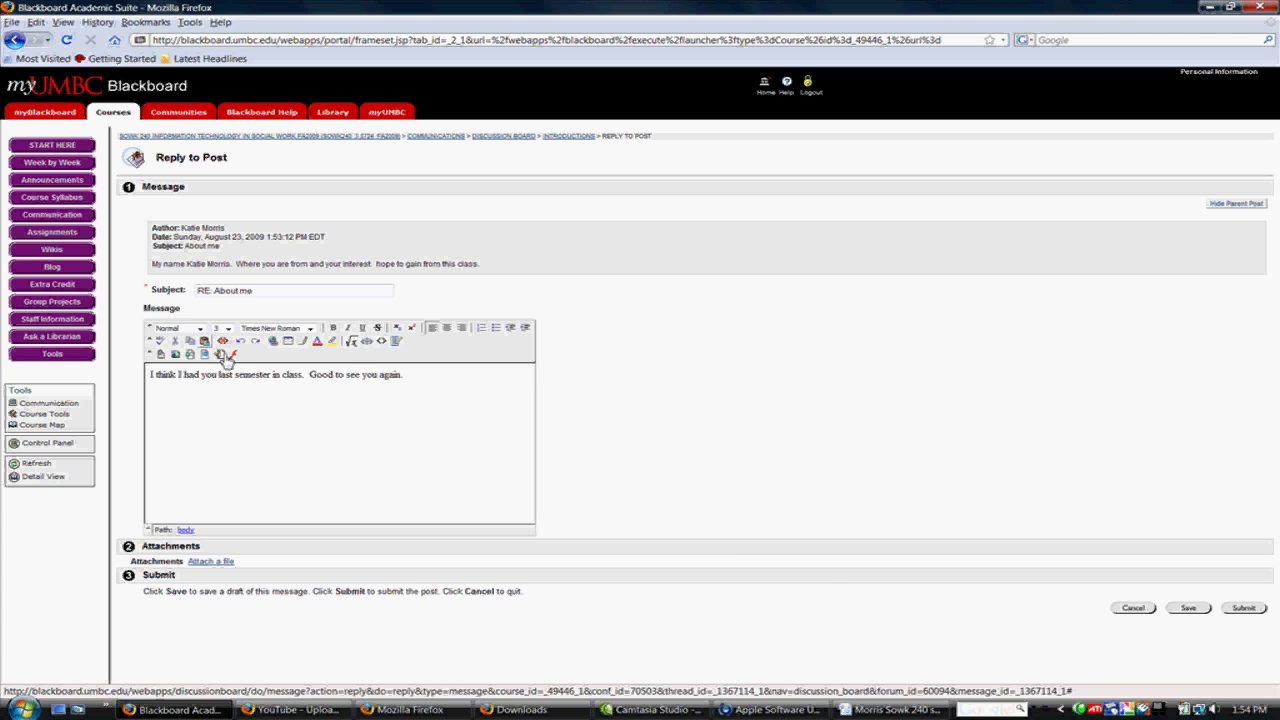
Submit the About me reply, subscribe then unsubscribe from the Instructor thread, and return to Introductions
left_click(1243, 609)
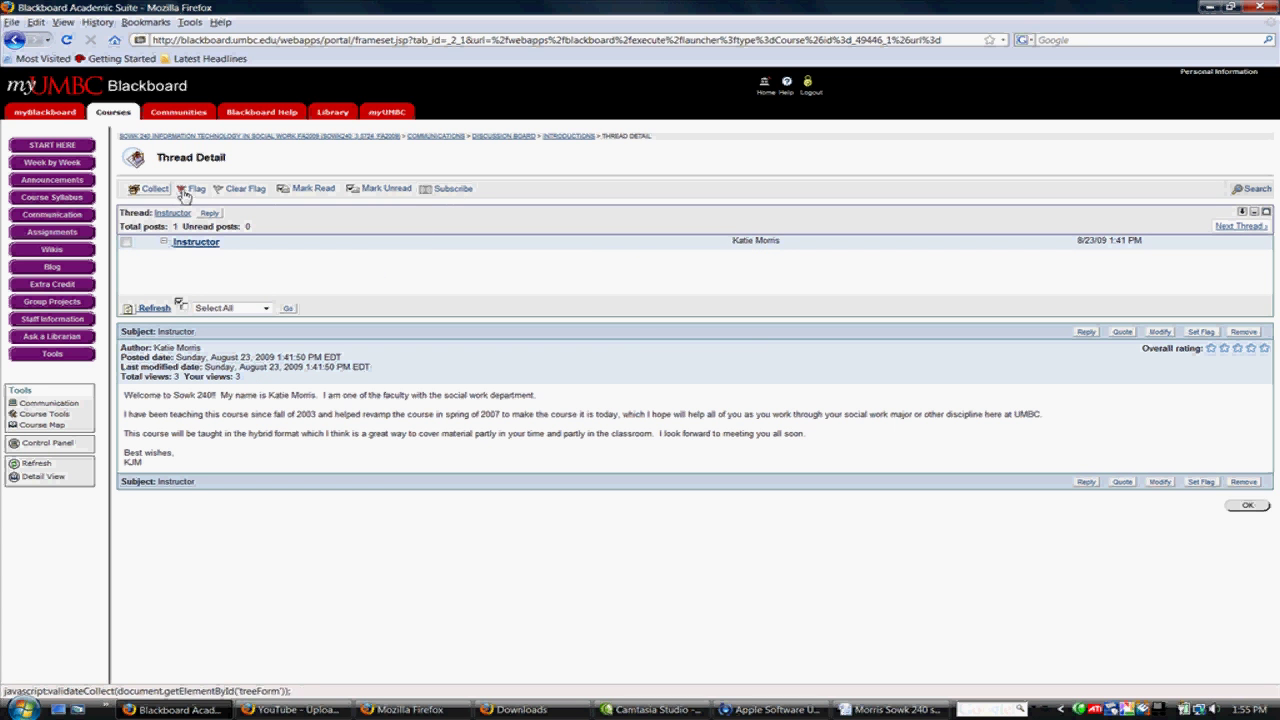
left_click(456, 192)
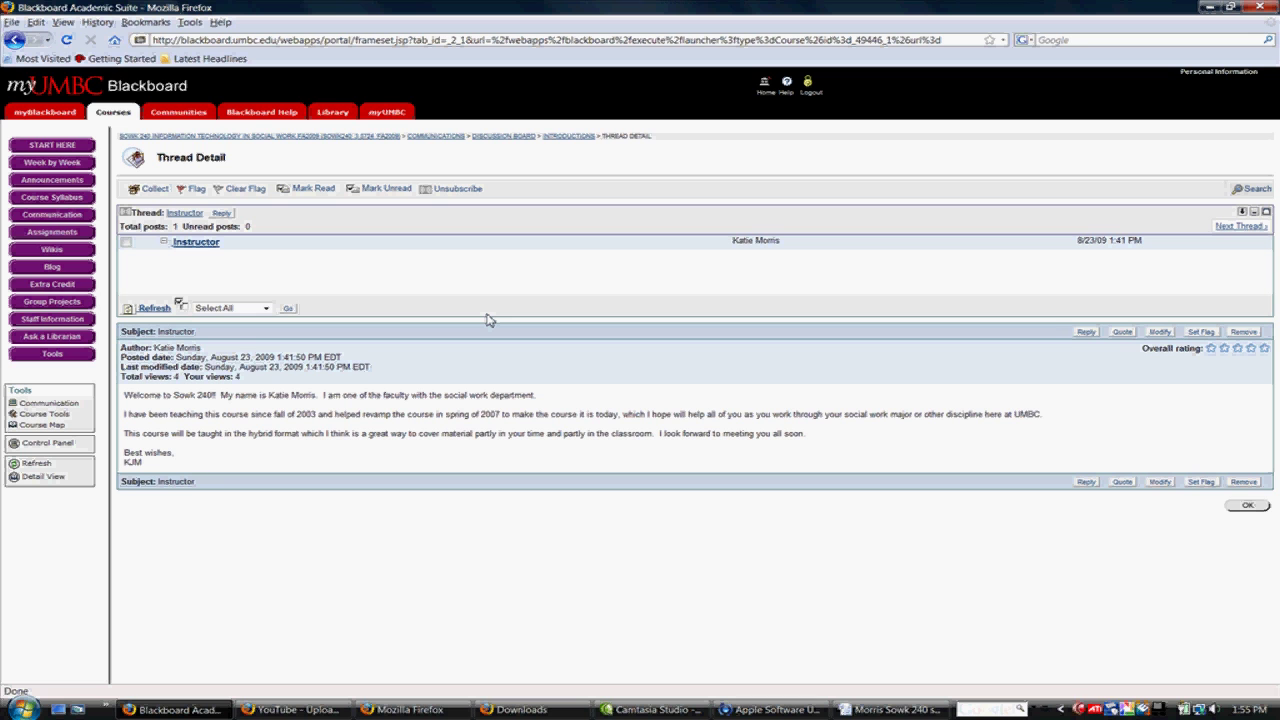
left_click(445, 189)
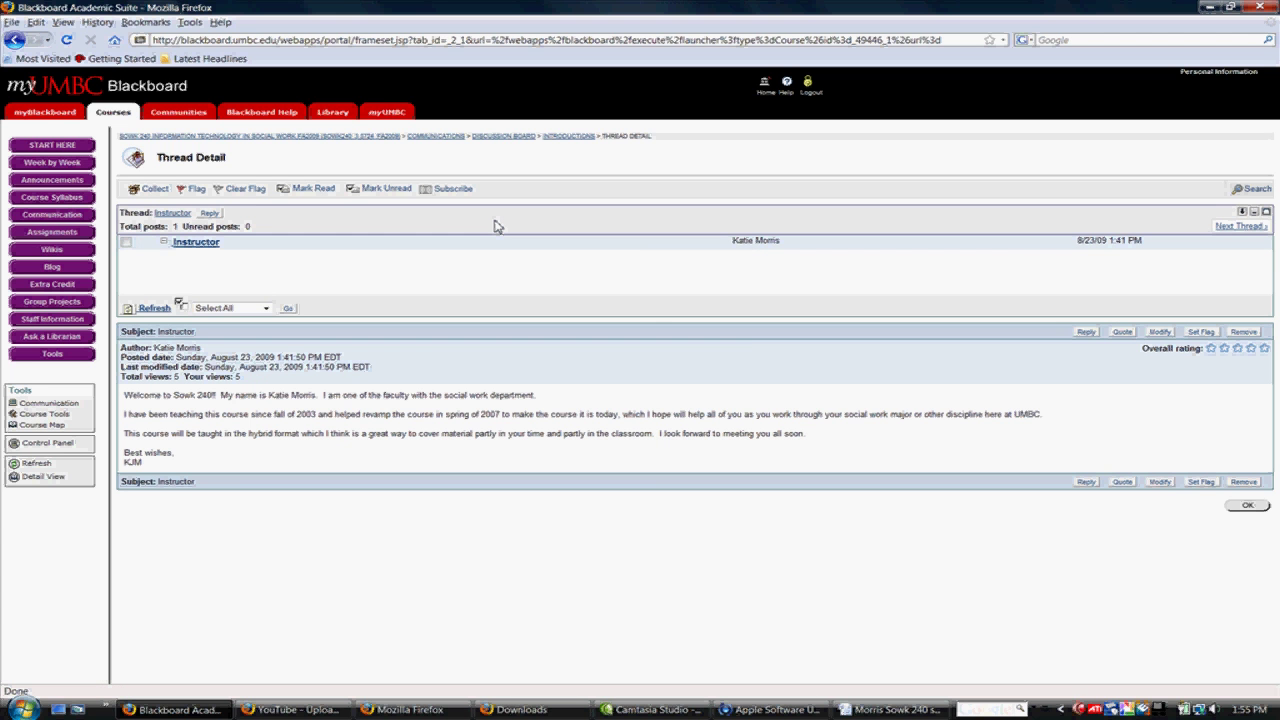
left_click(562, 137)
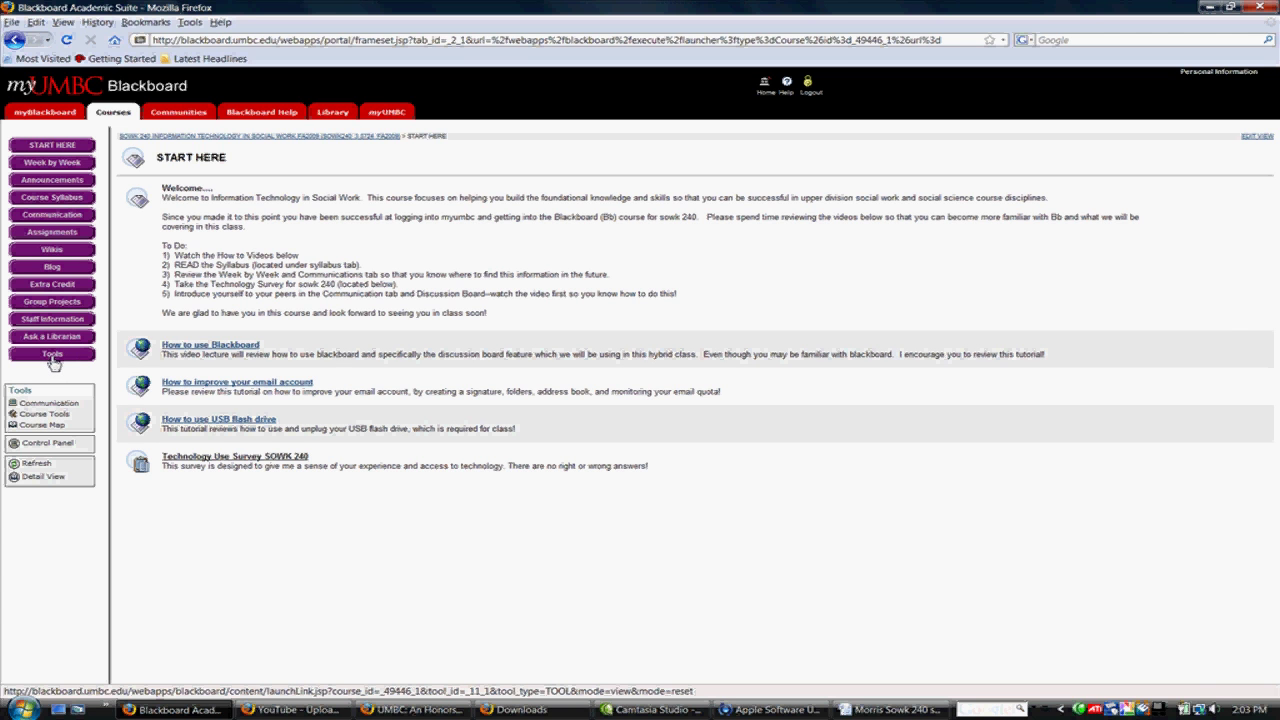
Check My Grades from course Tools, then dismiss the 'no personal grades for this role' error
left_click(52, 356)
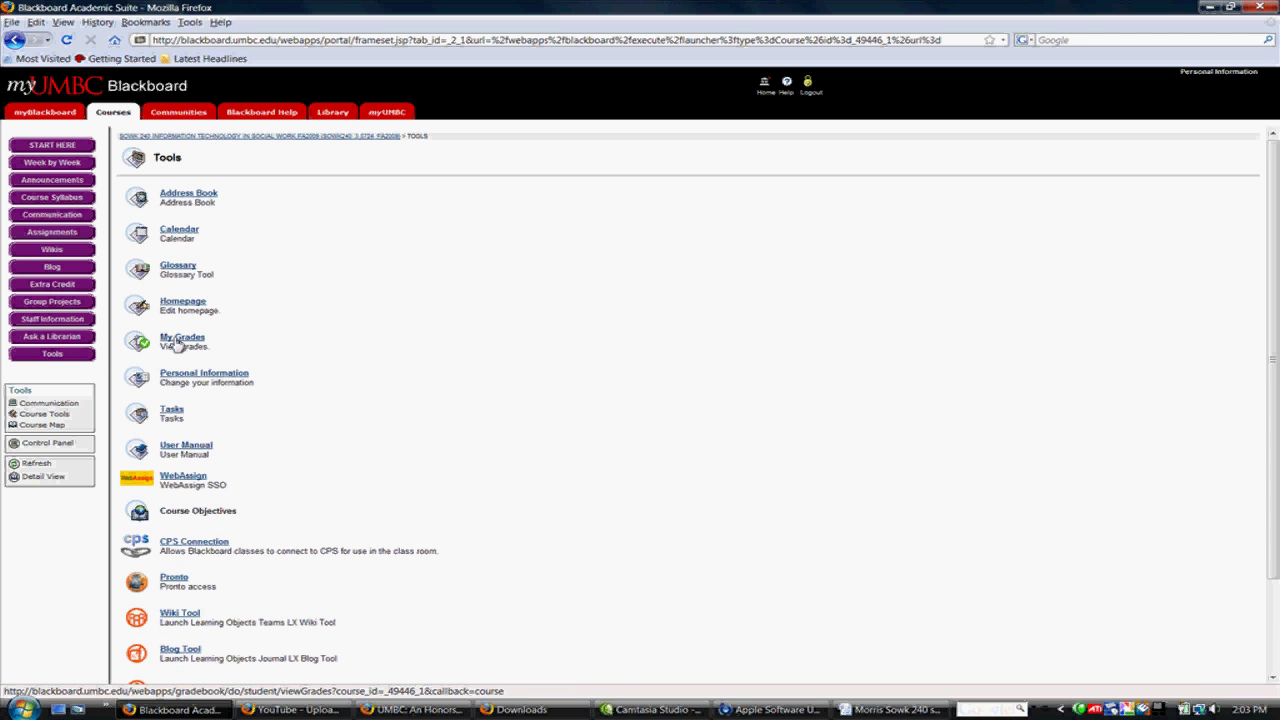
left_click(177, 340)
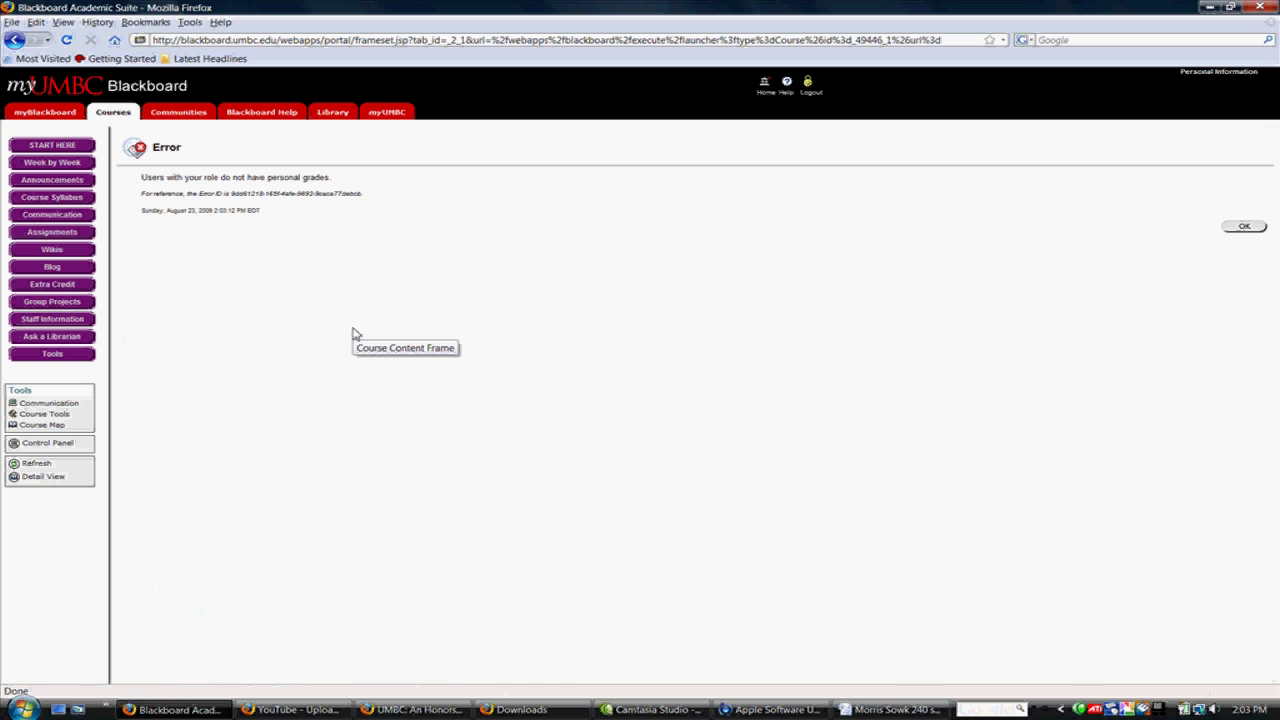
left_click(1236, 229)
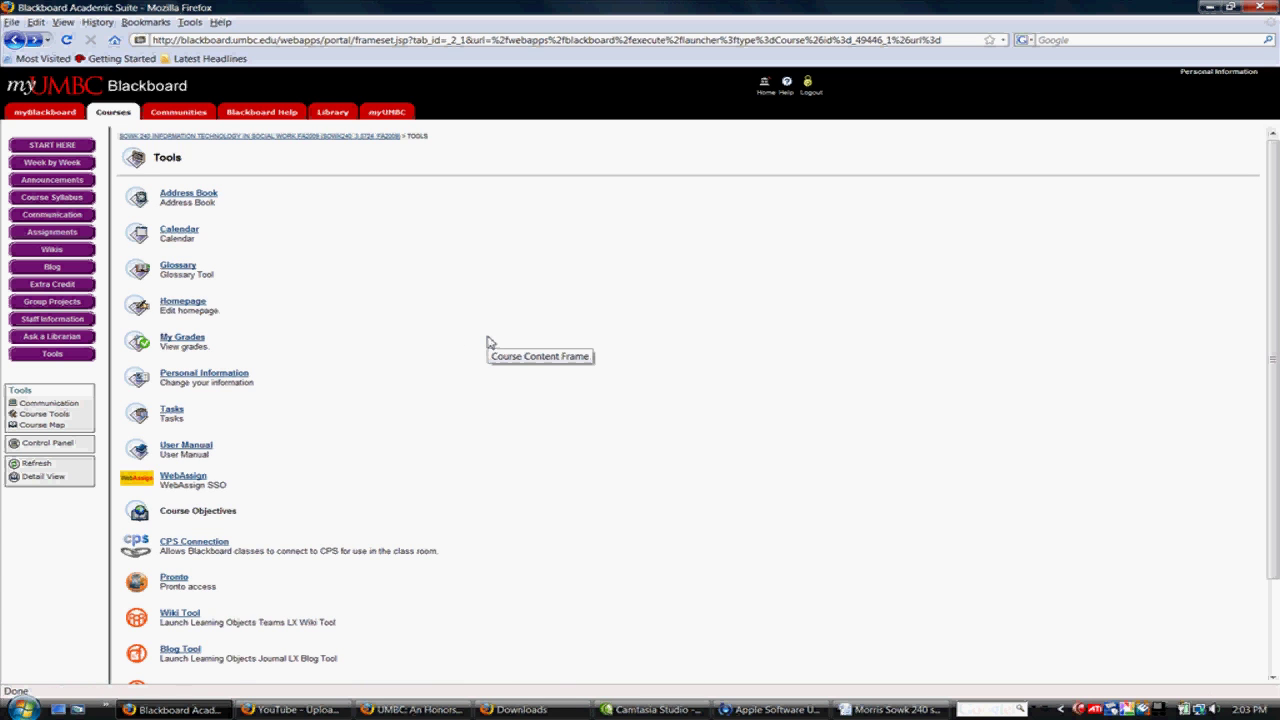